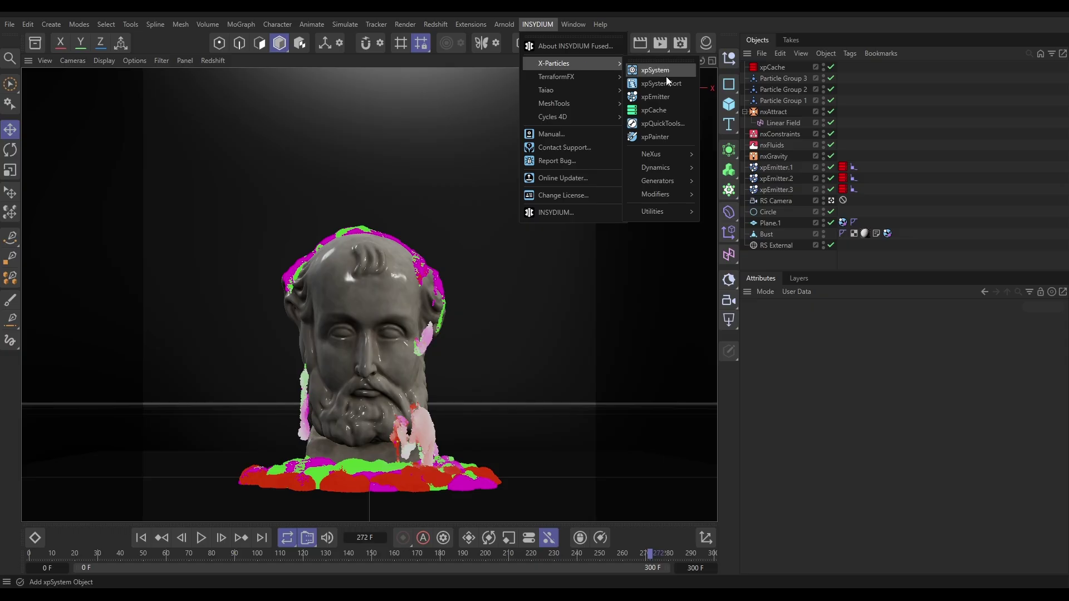
Add an xpOpenVDBMesher, feed it the xpEmitter objects, and show the viewport in wireframe
{"action": "mouse_move", "coordinate": [679, 184]}
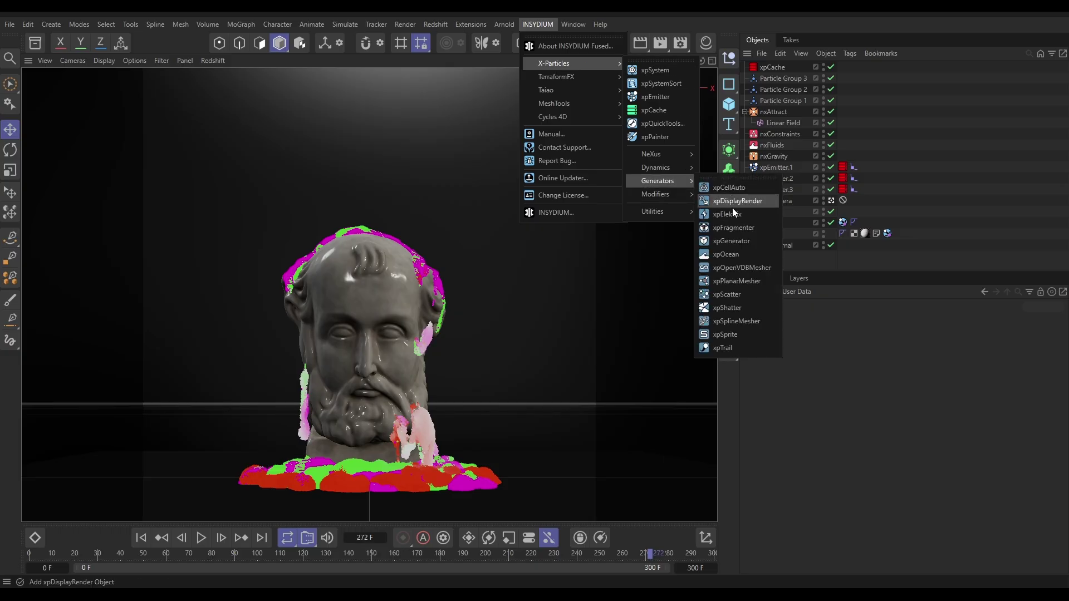
{"action": "left_click", "coordinate": [753, 269]}
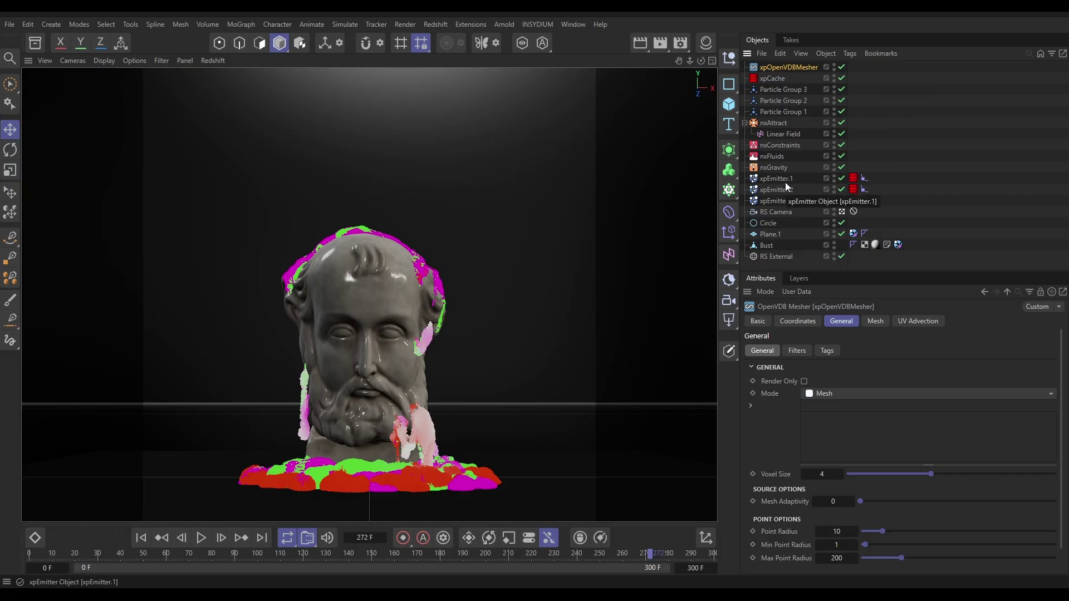
{"action": "left_click_drag", "start_coordinate": [780, 179], "coordinate": [842, 429]}
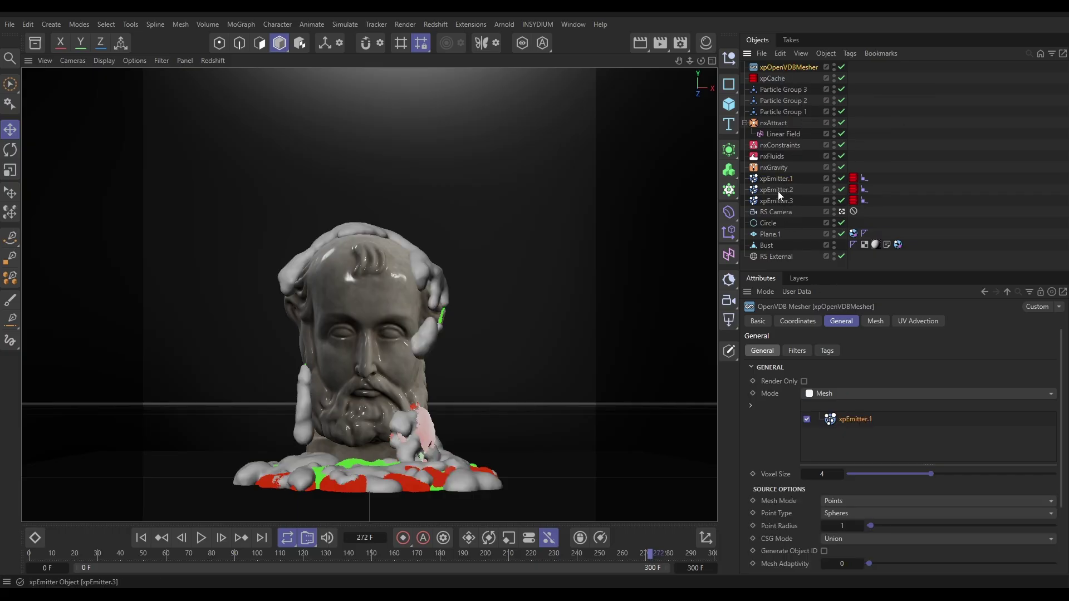
{"action": "left_click_drag", "start_coordinate": [779, 190], "coordinate": [843, 441]}
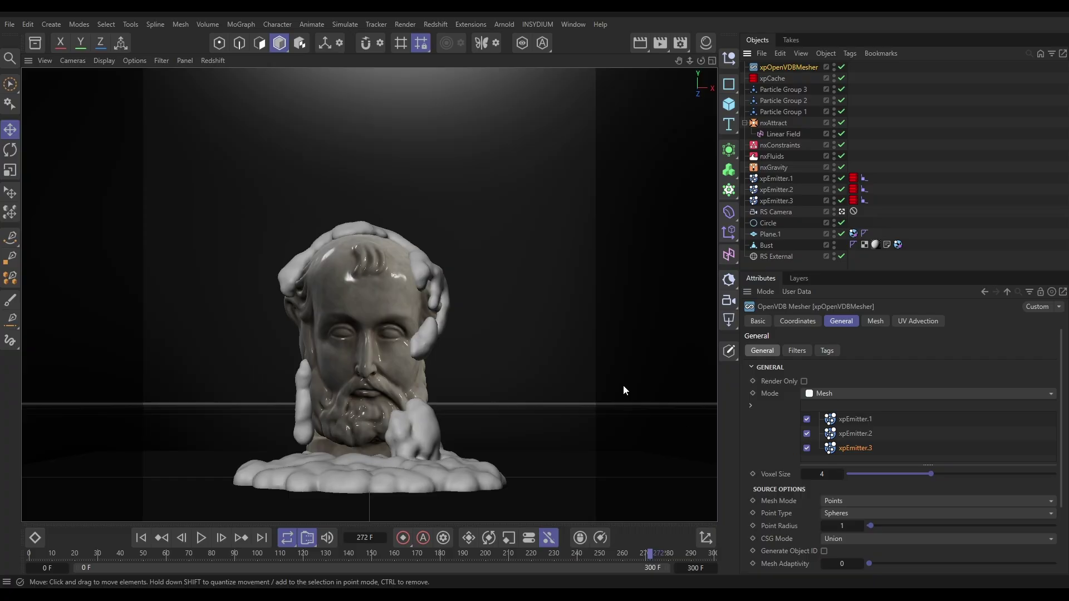
{"action": "key", "text": "n"}
{"action": "key", "text": "h"}
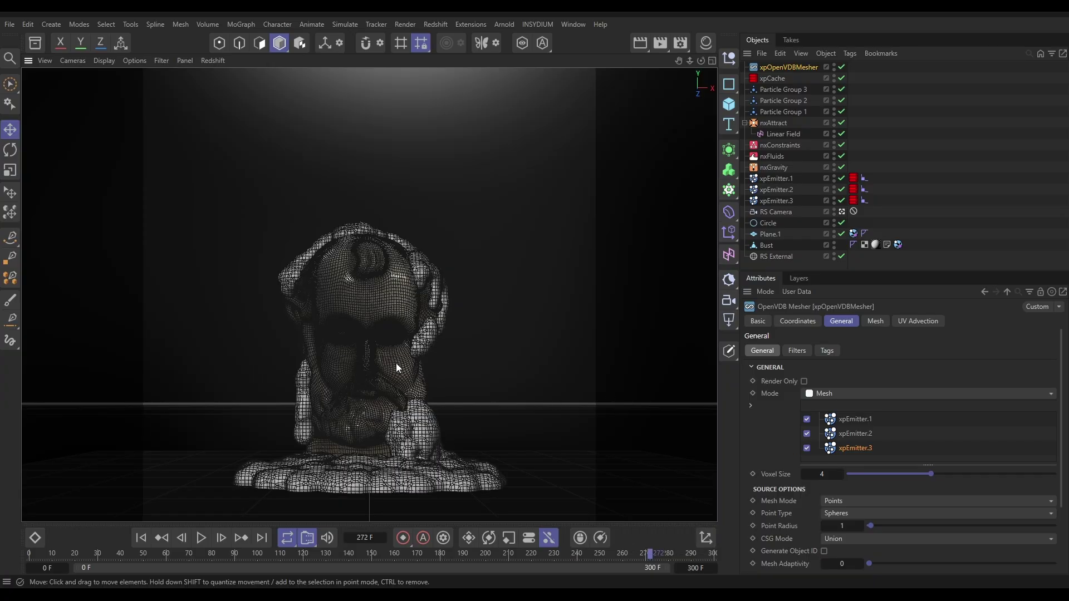
Set the mesher's Voxel Size to 2, then lower it to 1.5
{"action": "left_click_drag", "start_coordinate": [846, 216], "coordinate": [612, 363], "text": "alt"}
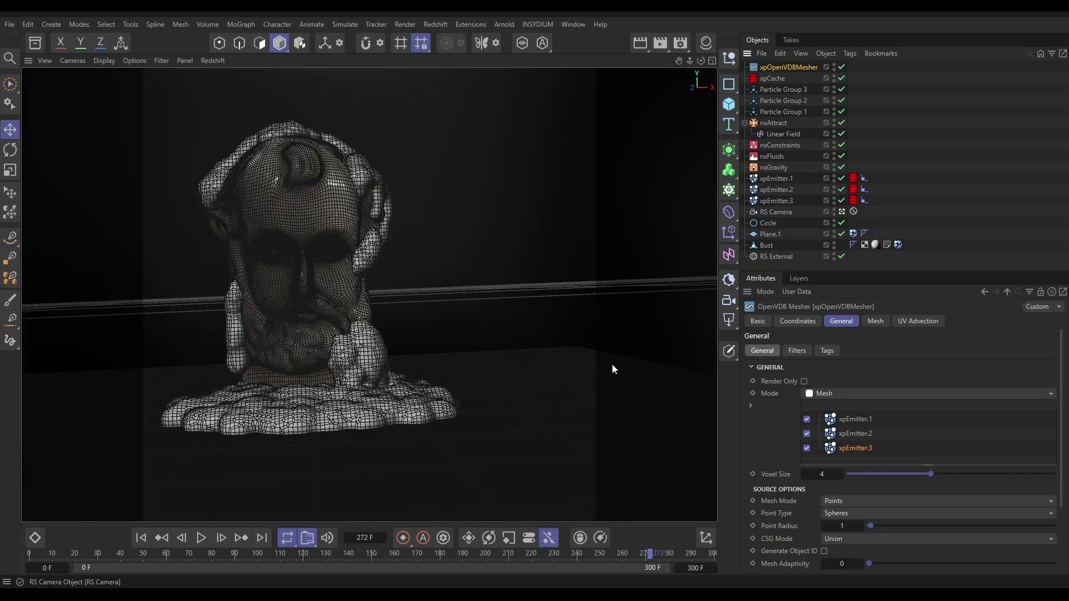
{"action": "scroll", "coordinate": [359, 396], "scroll_direction": "up", "scroll_amount": 6}
{"action": "scroll", "coordinate": [343, 329], "scroll_direction": "down", "scroll_amount": 8}
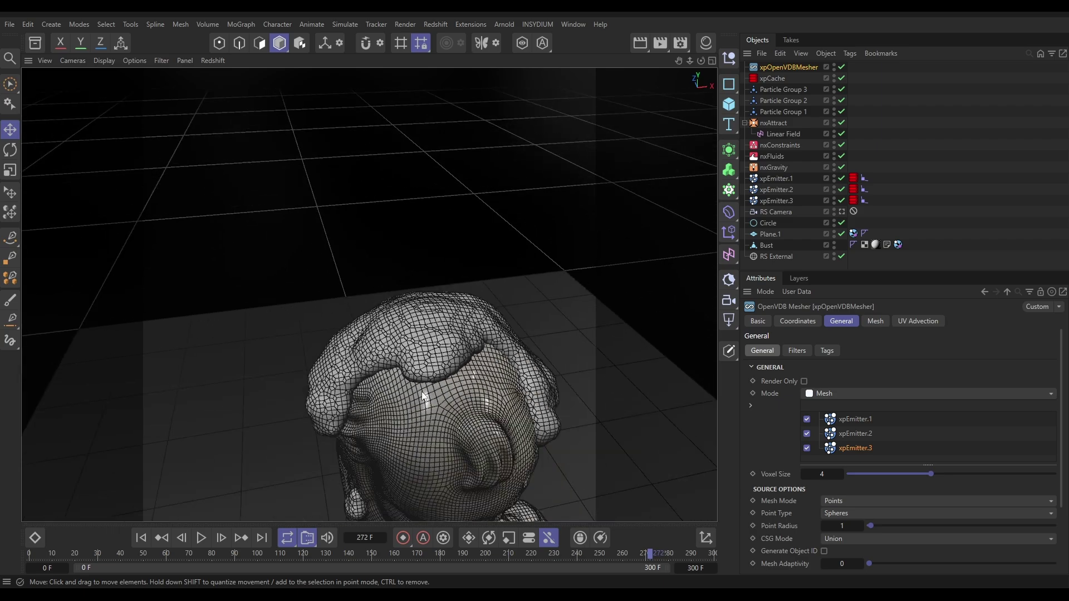
{"action": "left_click_drag", "start_coordinate": [341, 332], "coordinate": [395, 402], "text": "alt"}
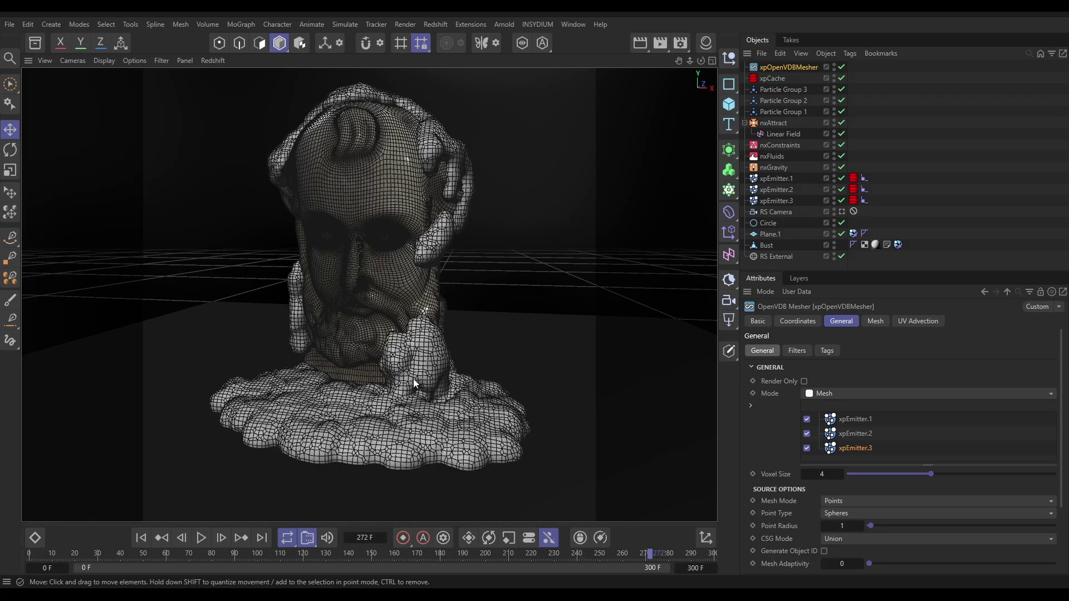
{"action": "left_click", "coordinate": [828, 479]}
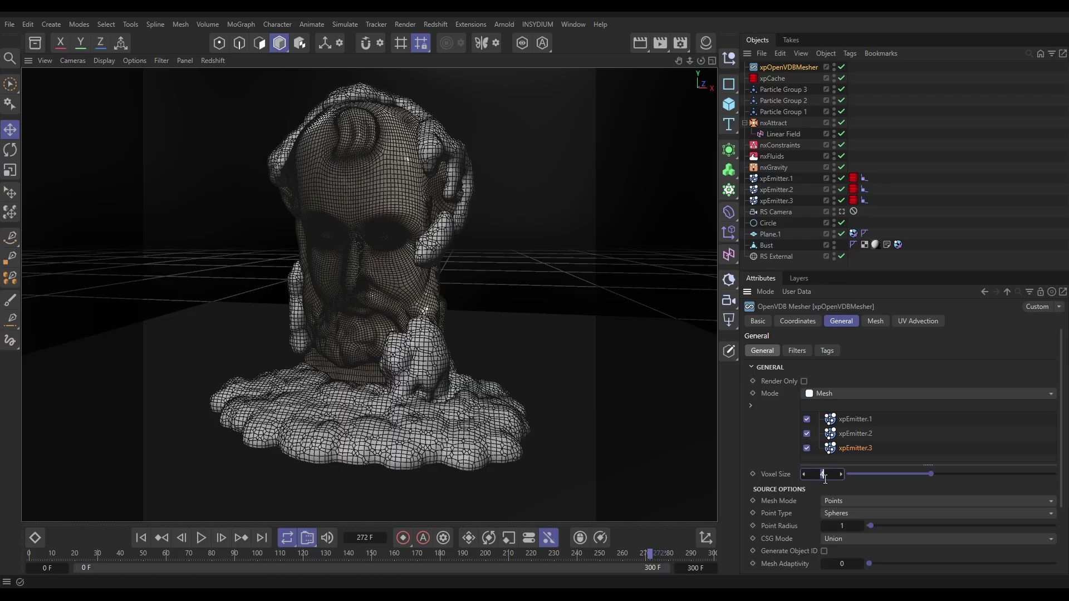
{"action": "type", "text": "2"}
{"action": "key", "text": "Return"}
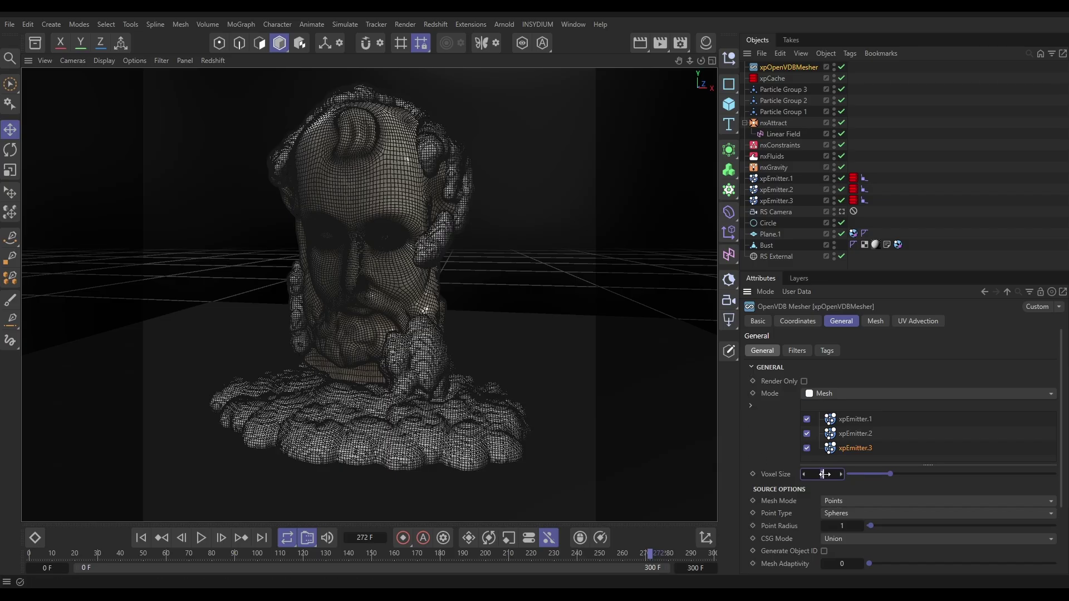
{"action": "left_click_drag", "start_coordinate": [824, 474], "coordinate": [813, 474]}
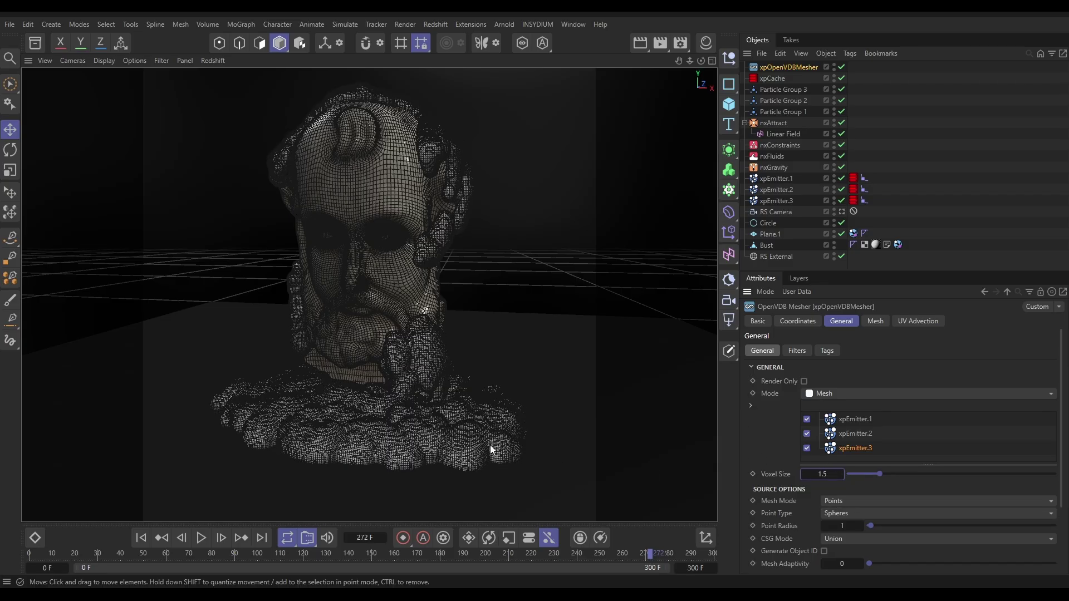
Switch the viewport back to Gouraud solid shading
{"action": "key", "text": "n"}
{"action": "key", "text": "a"}
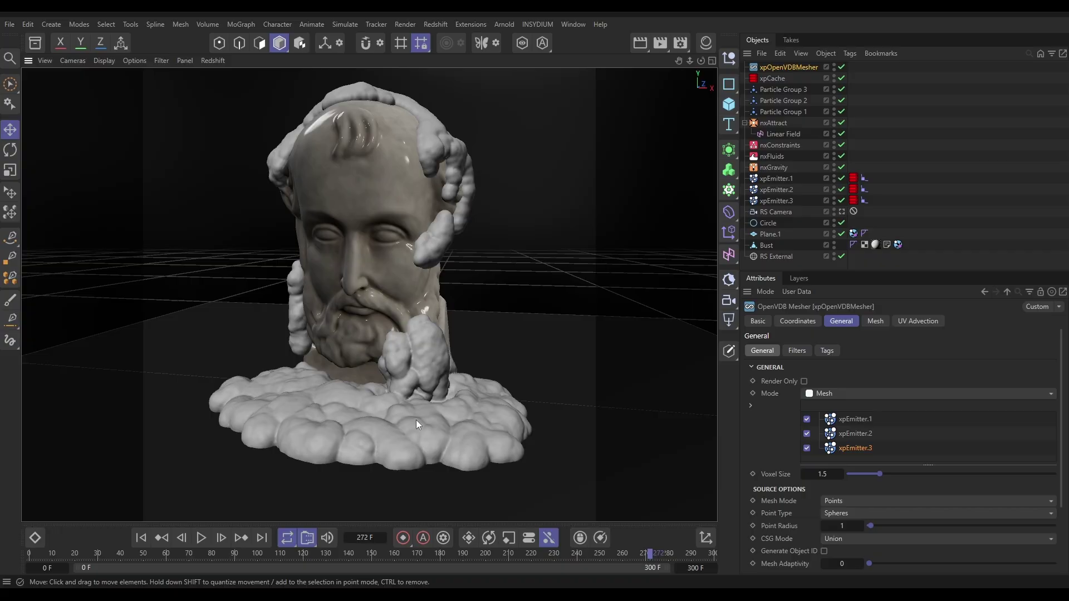
{"action": "left_click_drag", "start_coordinate": [416, 421], "coordinate": [435, 417], "text": "alt"}
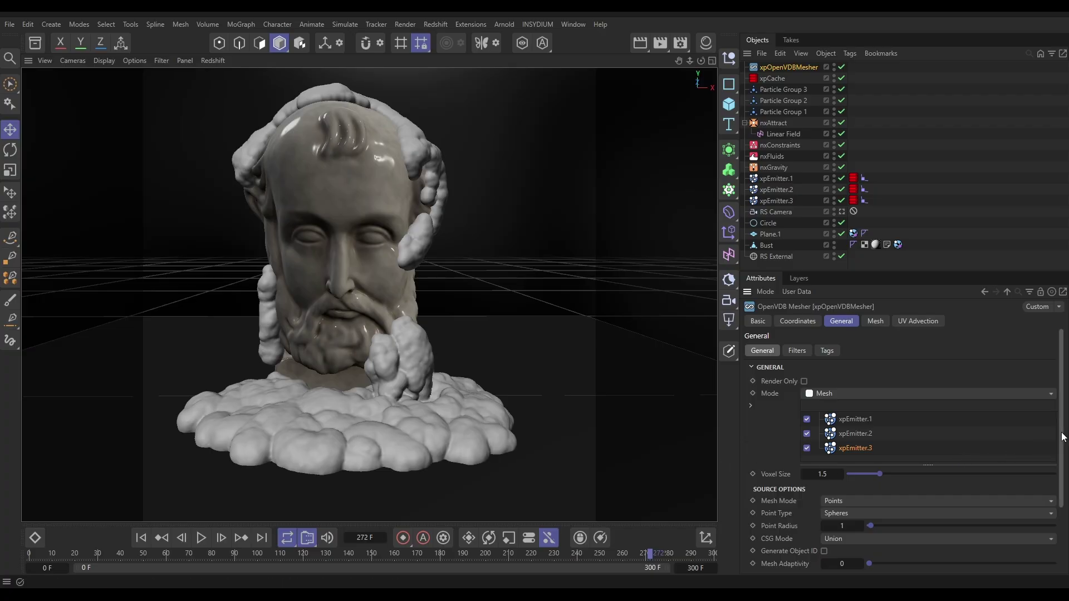
Set the mesher's Point Radius to 4
{"action": "left_click_drag", "start_coordinate": [1060, 437], "coordinate": [1061, 493]}
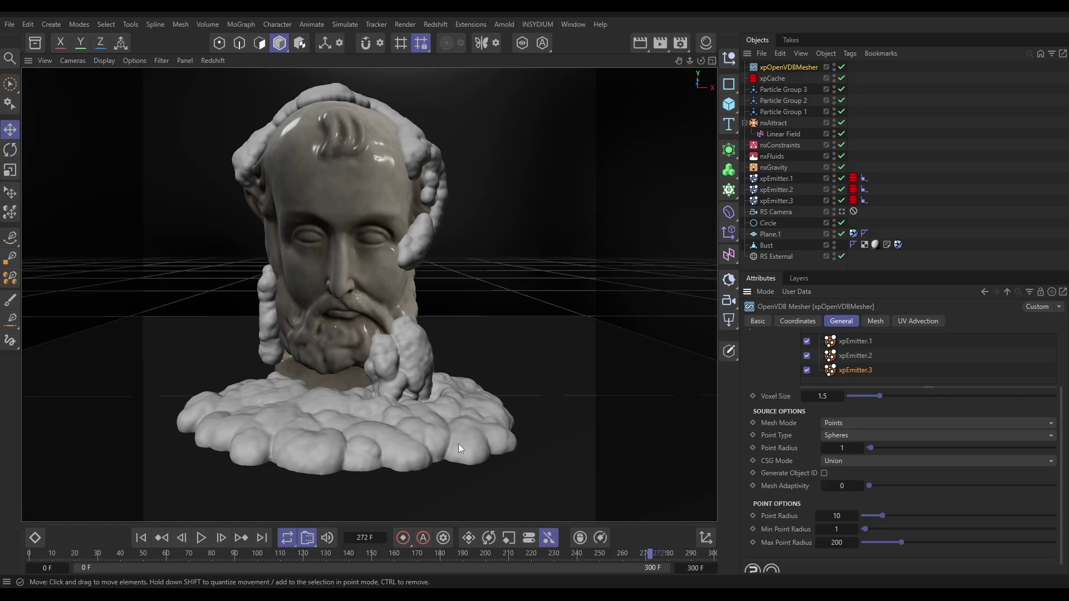
{"action": "left_click", "coordinate": [836, 515]}
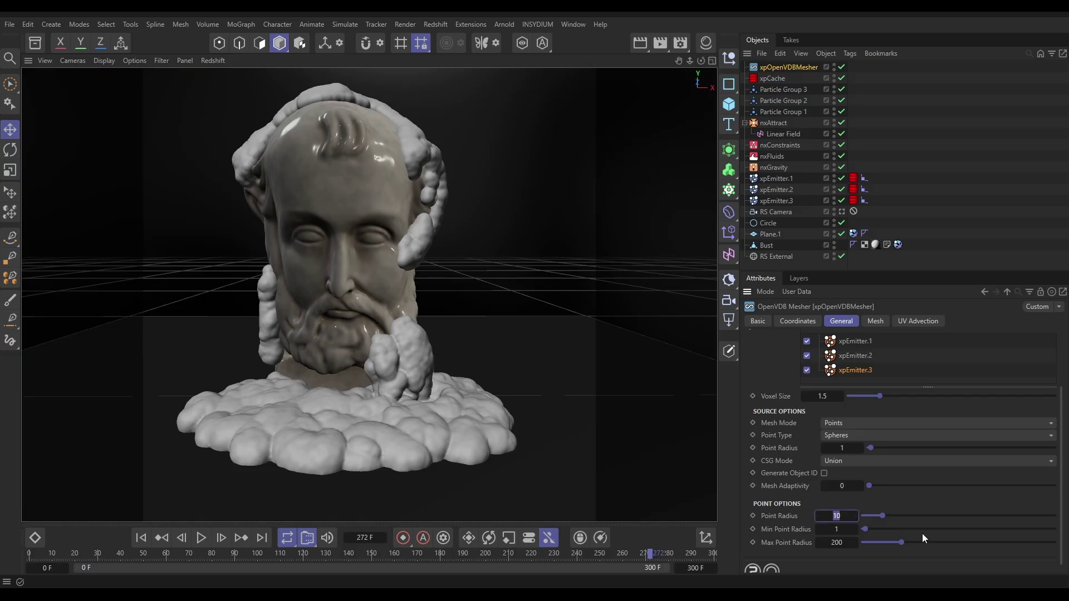
{"action": "type", "text": "4"}
{"action": "key", "text": "Return"}
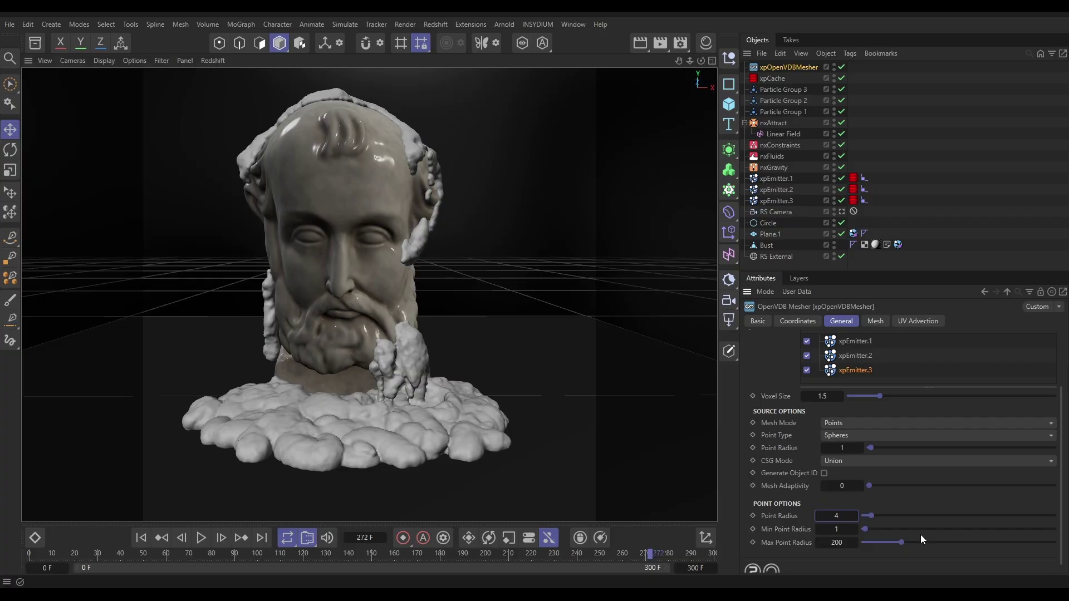
Scrub the timeline from frame 63 onward to preview the fluid mesh
{"action": "left_click", "coordinate": [173, 555]}
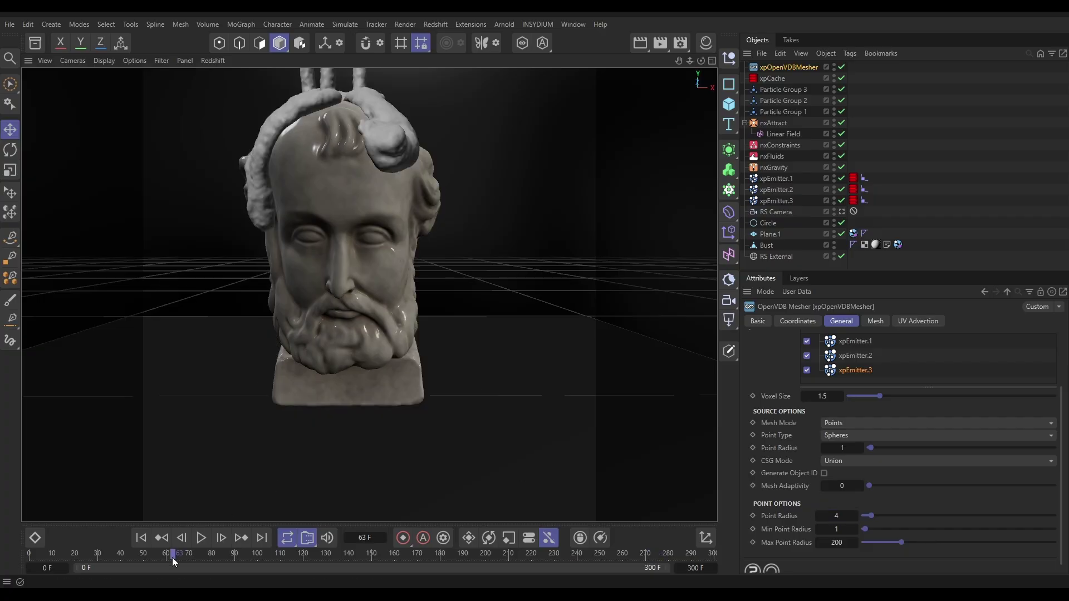
{"action": "left_click_drag", "start_coordinate": [172, 557], "coordinate": [444, 563]}
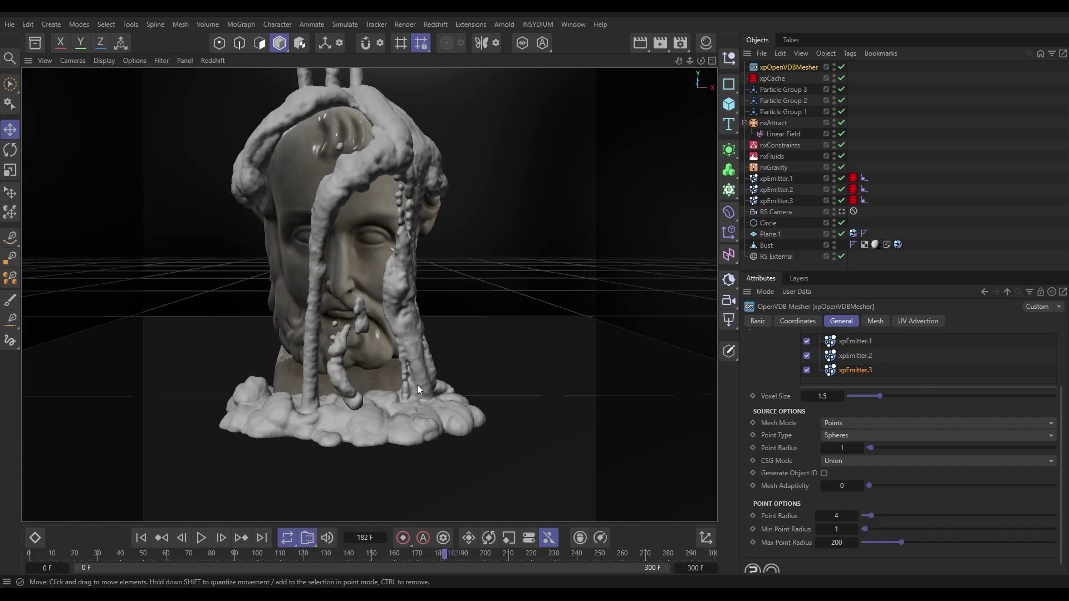
{"action": "scroll", "coordinate": [1058, 443], "scroll_direction": "up", "scroll_amount": 3}
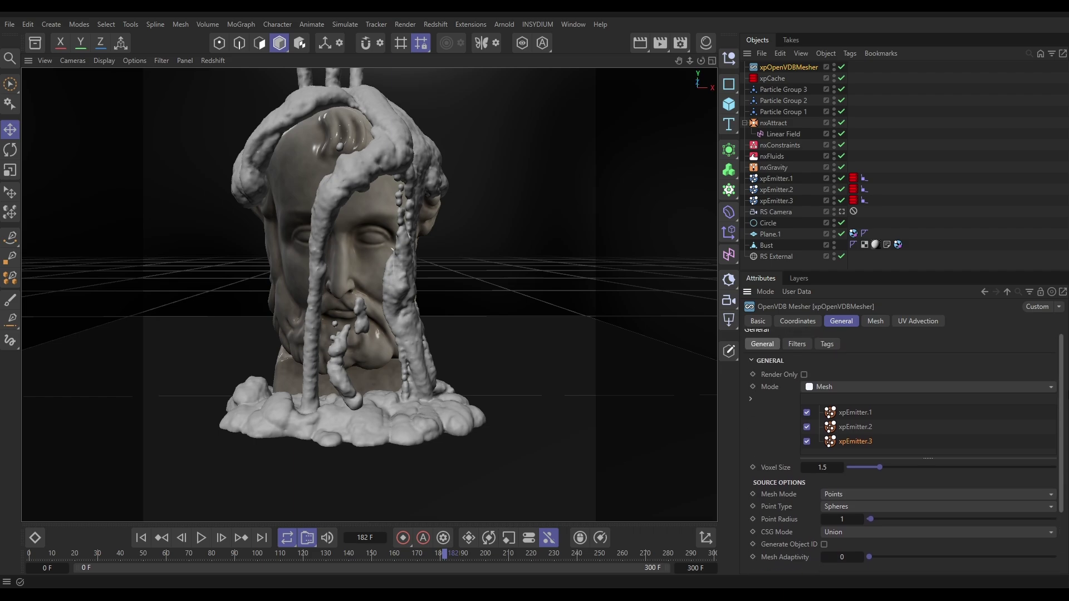
Replace the mesher's Median filter with a Curvature filter
{"action": "left_click", "coordinate": [797, 344]}
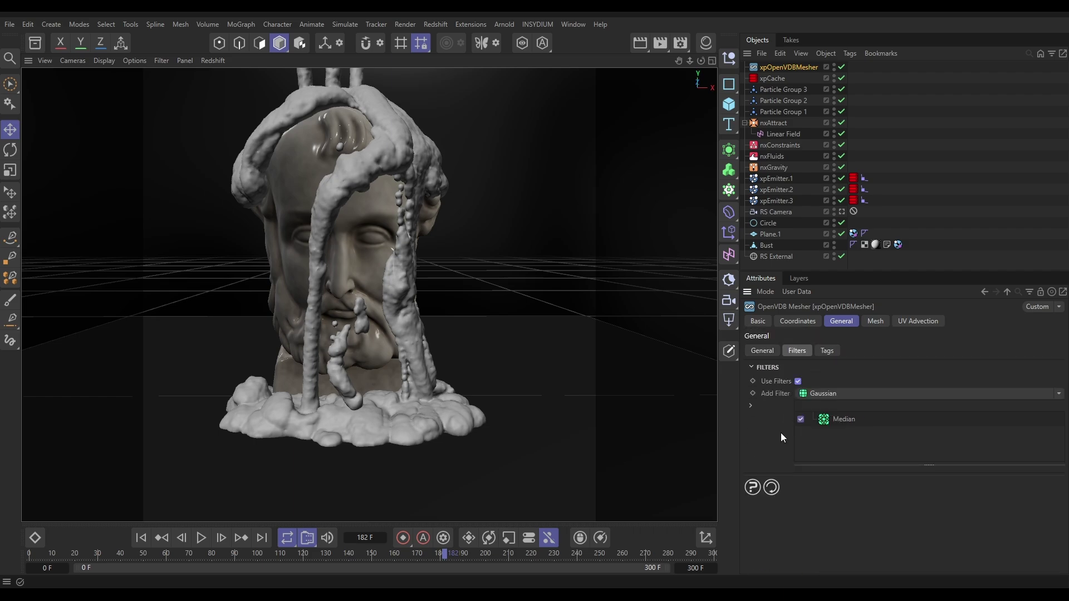
{"action": "left_click", "coordinate": [847, 420]}
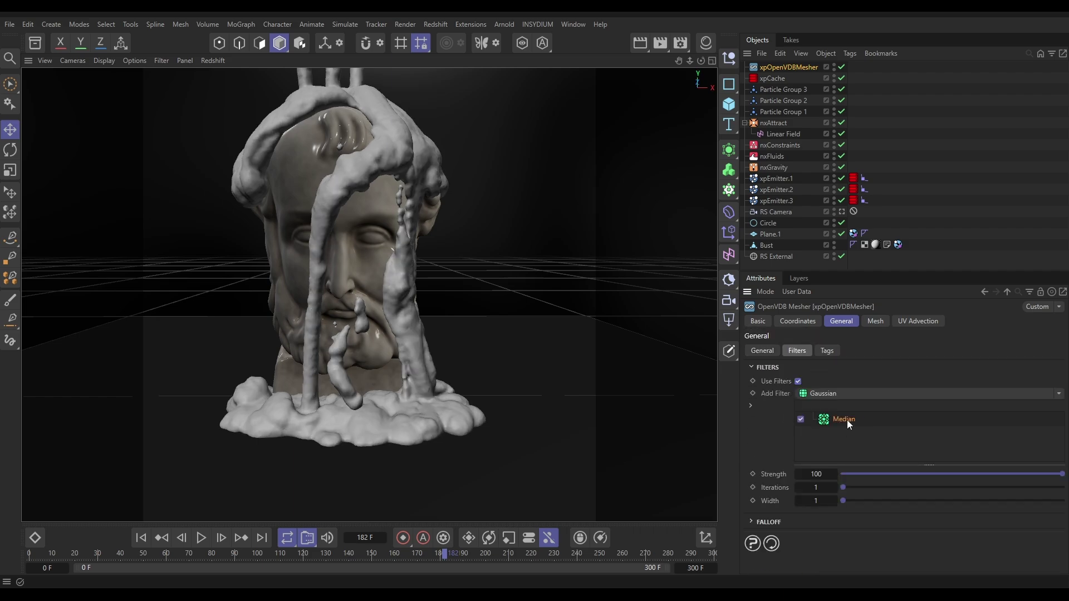
{"action": "key", "text": "Delete"}
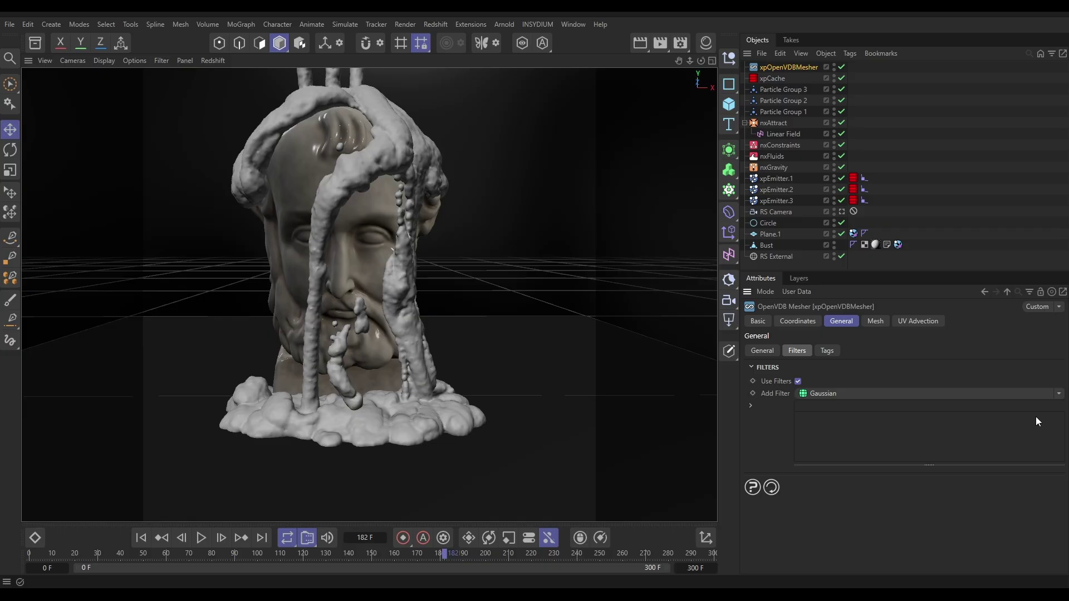
{"action": "left_click", "coordinate": [1058, 393]}
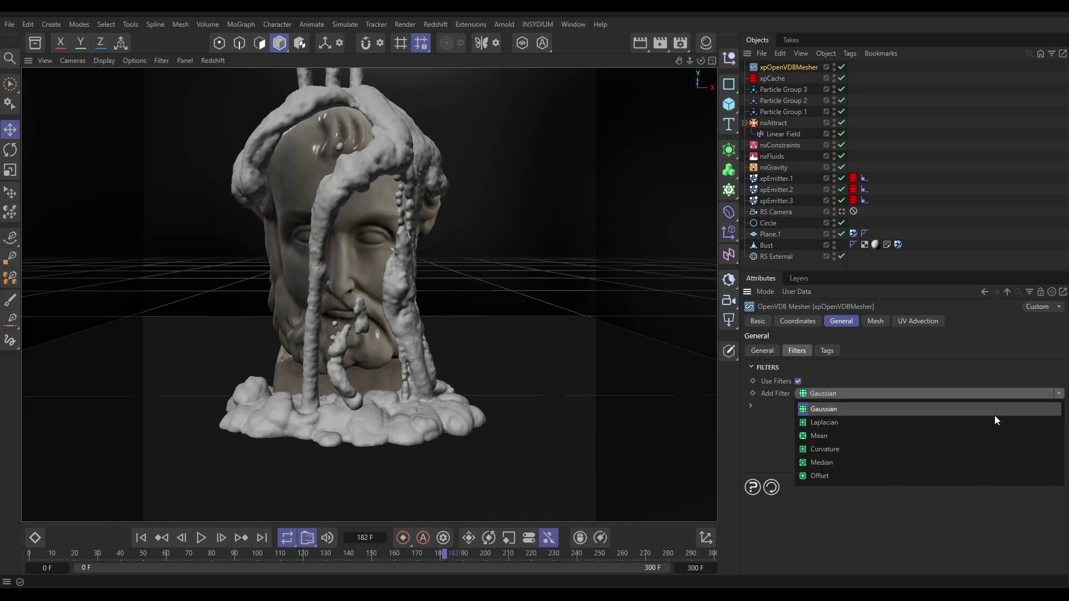
{"action": "left_click", "coordinate": [823, 449]}
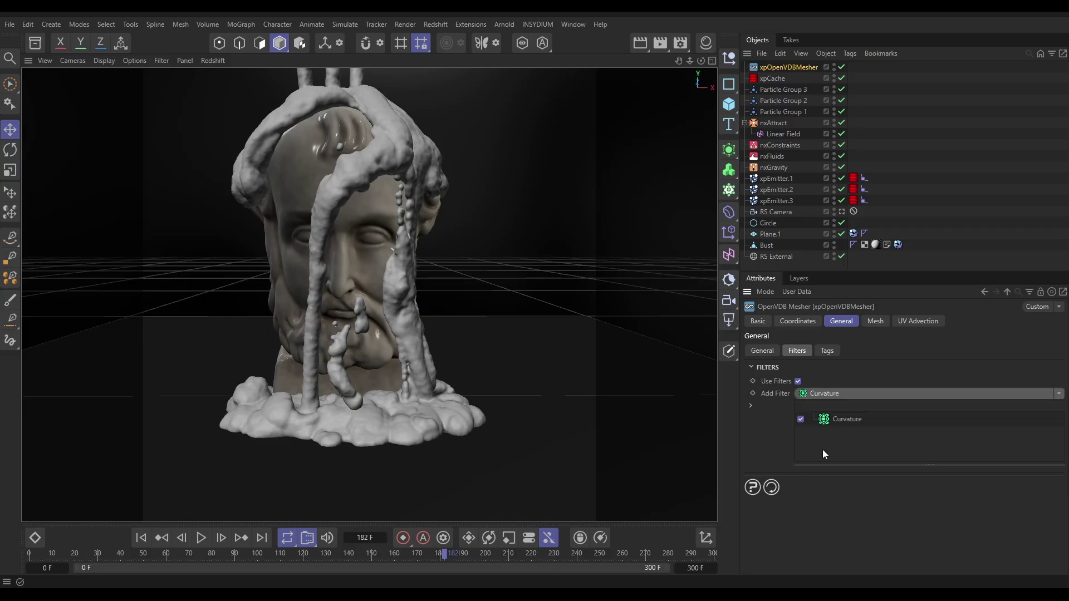
Set the Curvature filter's Iterations to 7
{"action": "left_click", "coordinate": [842, 419]}
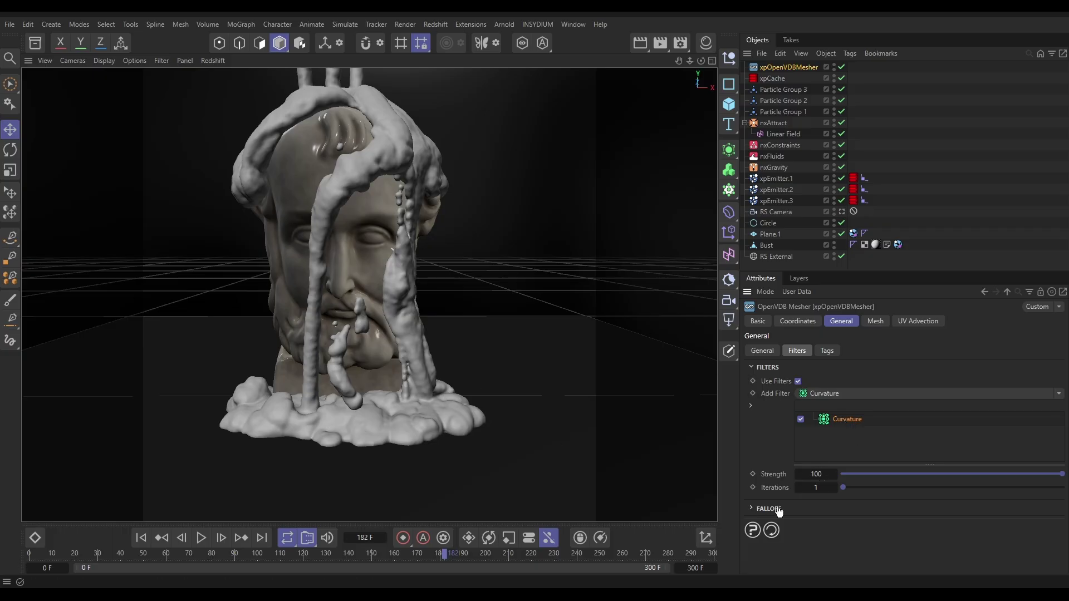
{"action": "left_click", "coordinate": [821, 489]}
{"action": "type", "text": "7"}
{"action": "key", "text": "Return"}
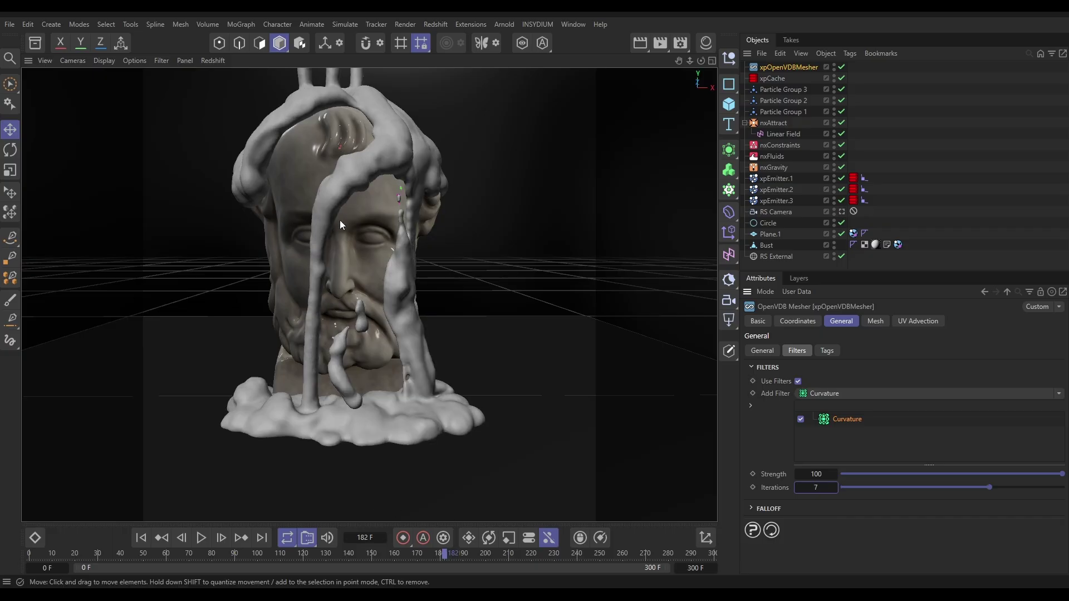
Rewind to frame 0 and play the simulation, stopping it at frame 100
{"action": "left_click", "coordinate": [141, 538]}
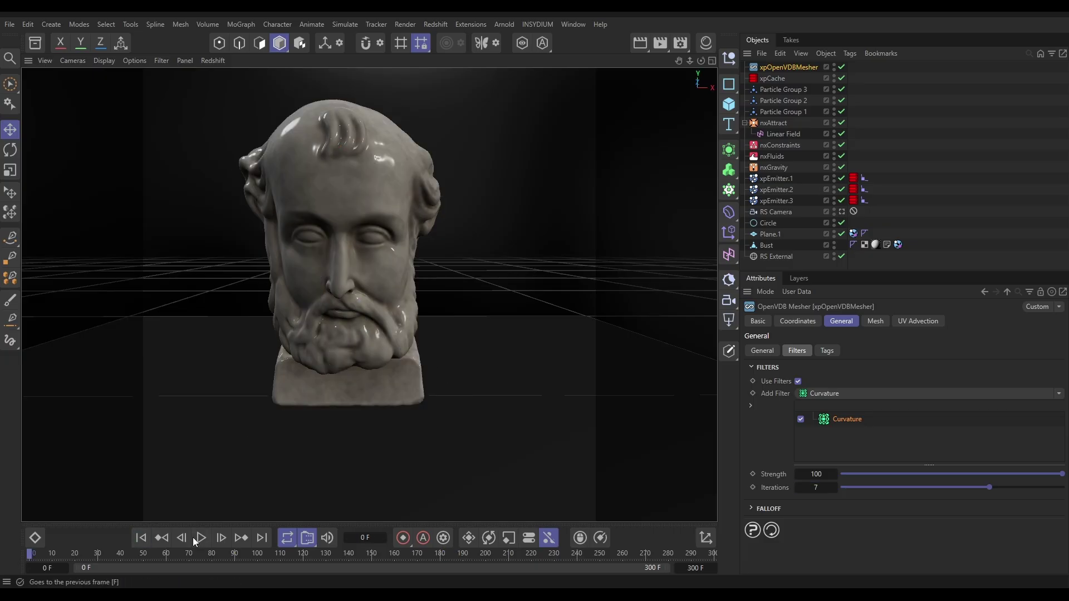
{"action": "left_click", "coordinate": [201, 538]}
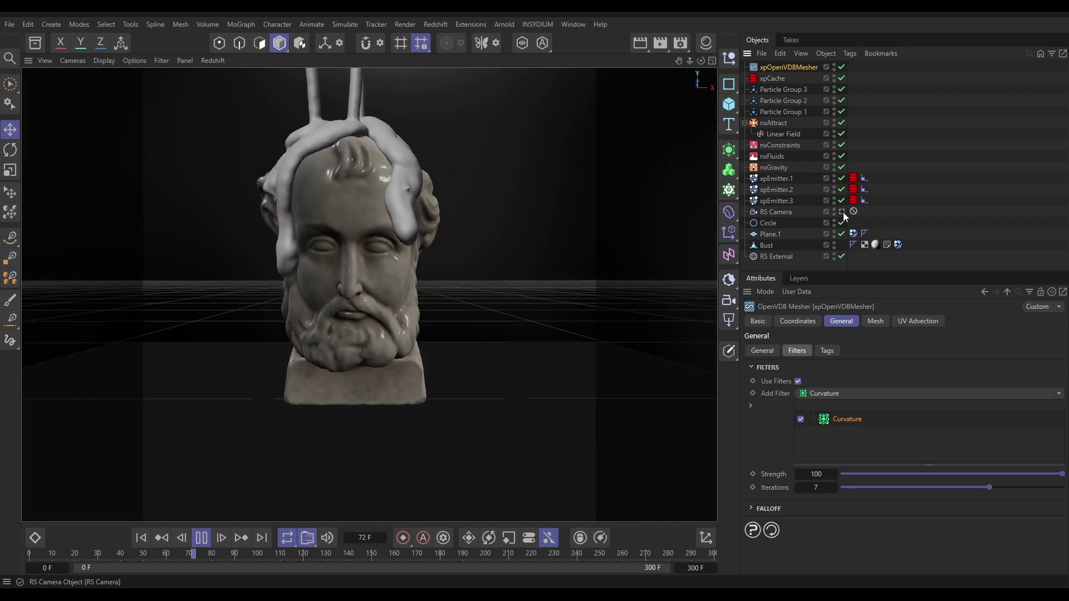
{"action": "left_click", "coordinate": [202, 538]}
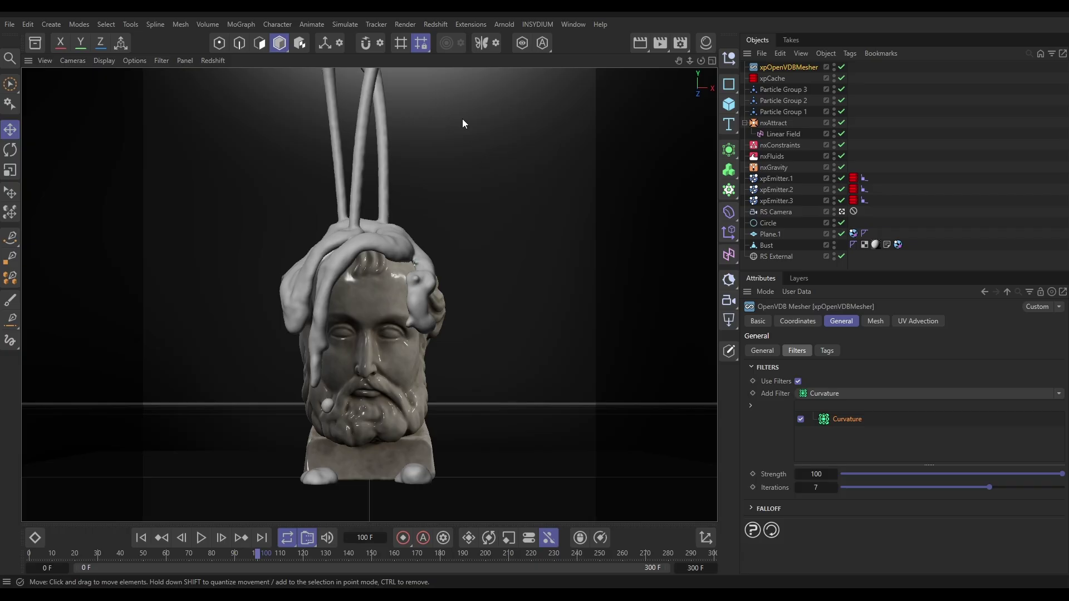
{"action": "left_click", "coordinate": [436, 24]}
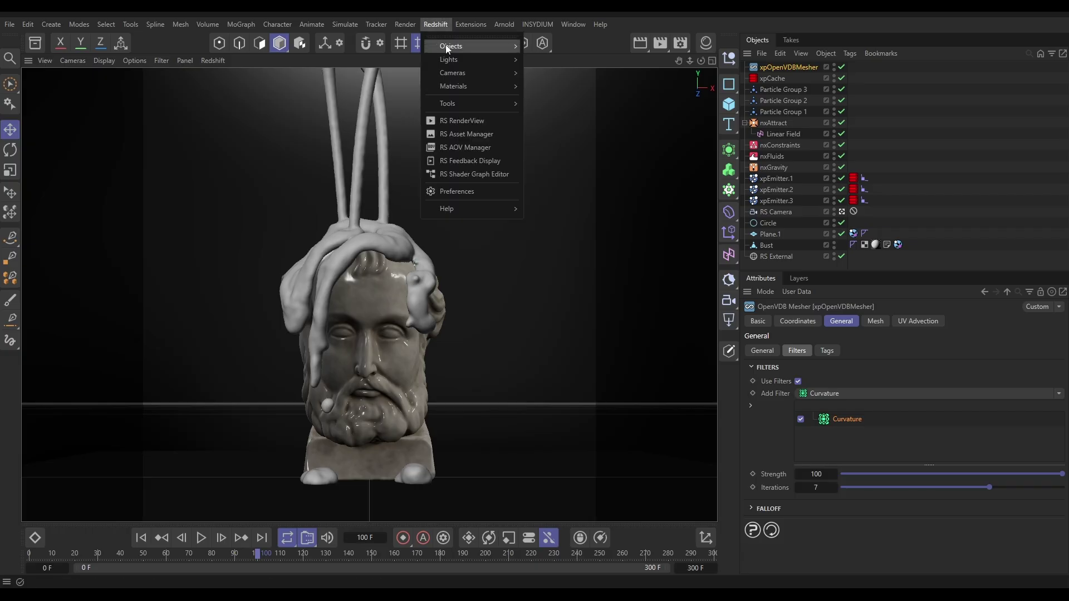
Start an IPR render in the Redshift RenderView and switch to a layout with a material panel
{"action": "left_click", "coordinate": [460, 120]}
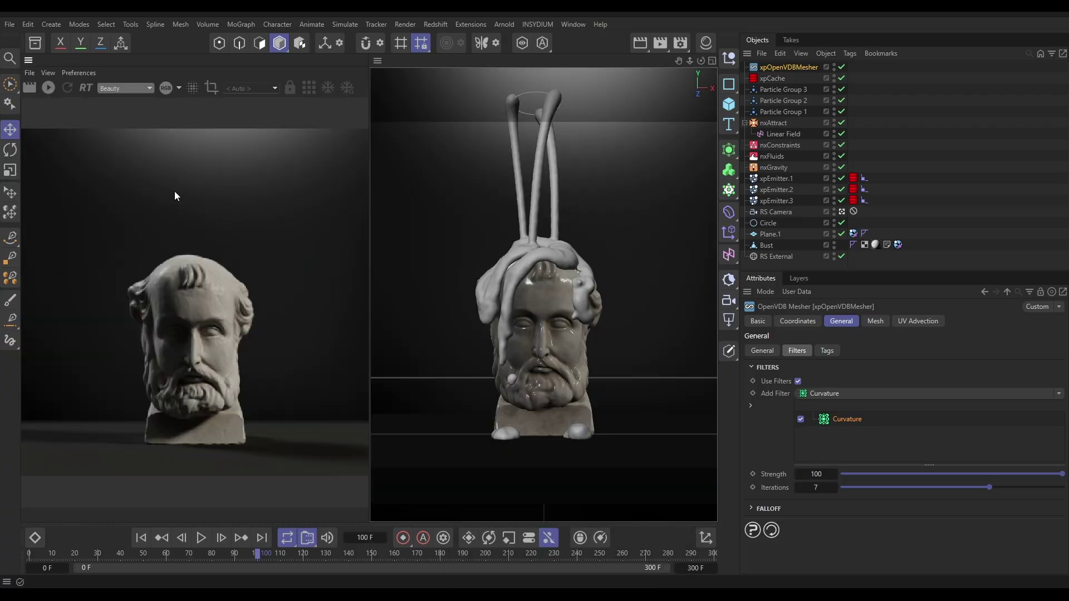
{"action": "left_click", "coordinate": [49, 88]}
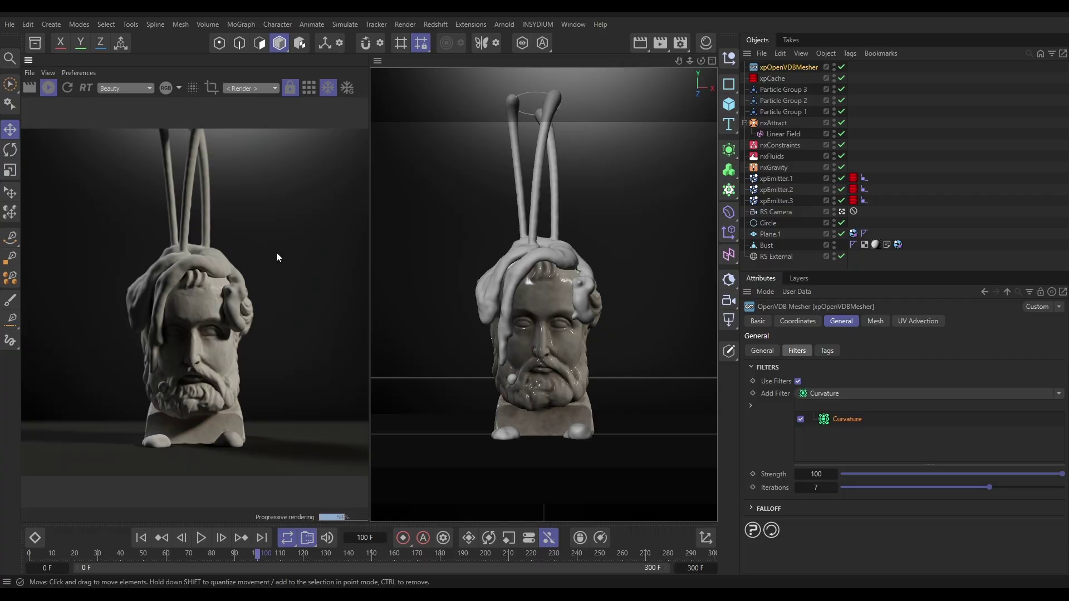
{"action": "left_click", "coordinate": [706, 43]}
Create material Mat, apply it to xpOpenVDBMesher, and select its RS Standard node
{"action": "double_click", "coordinate": [653, 141]}
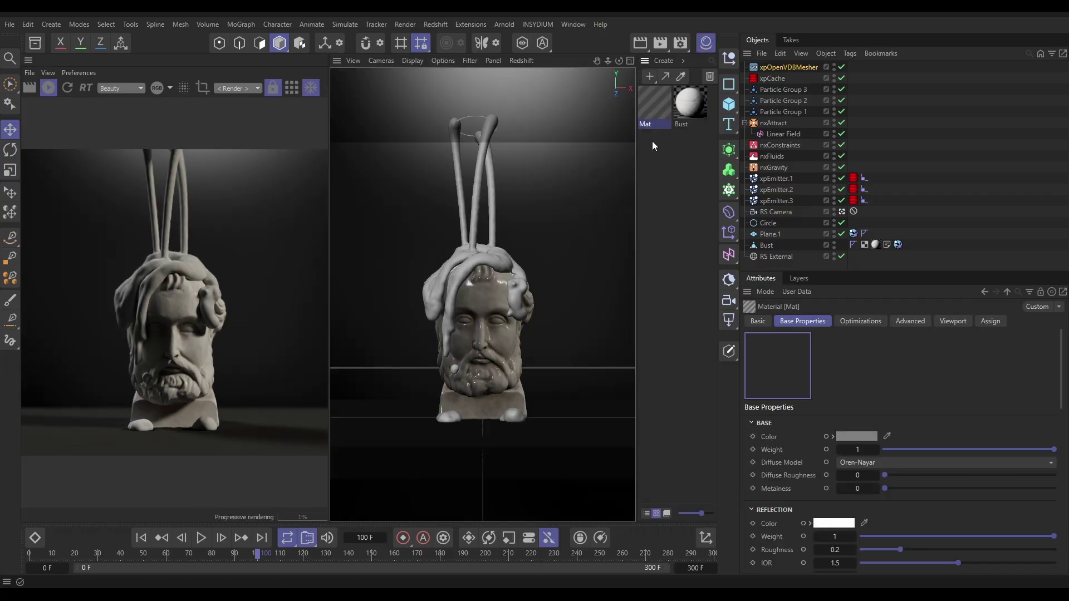
{"action": "left_click_drag", "start_coordinate": [651, 110], "coordinate": [776, 68]}
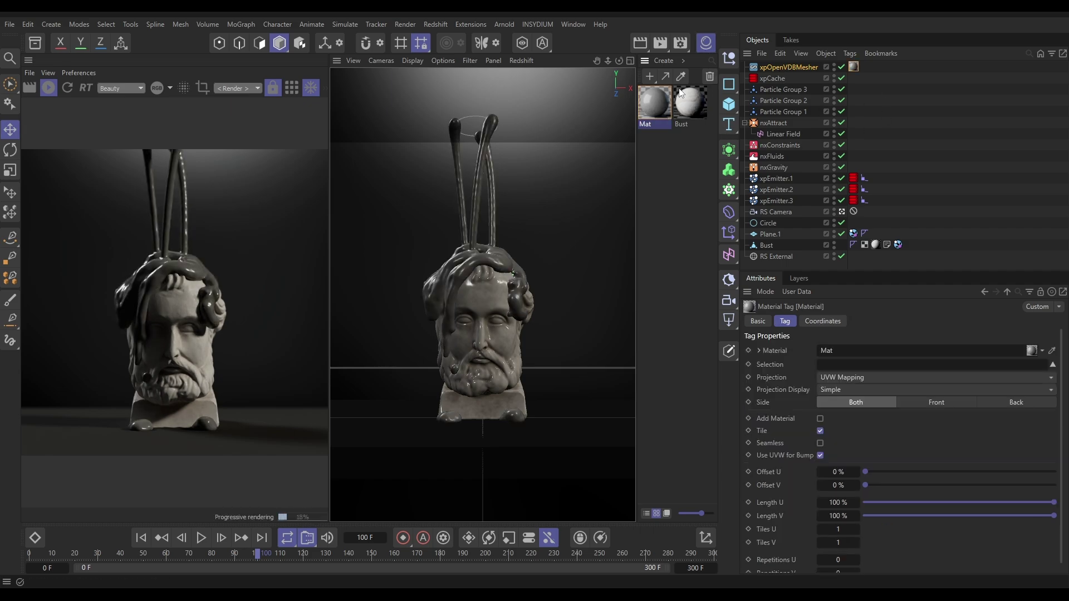
{"action": "double_click", "coordinate": [657, 103]}
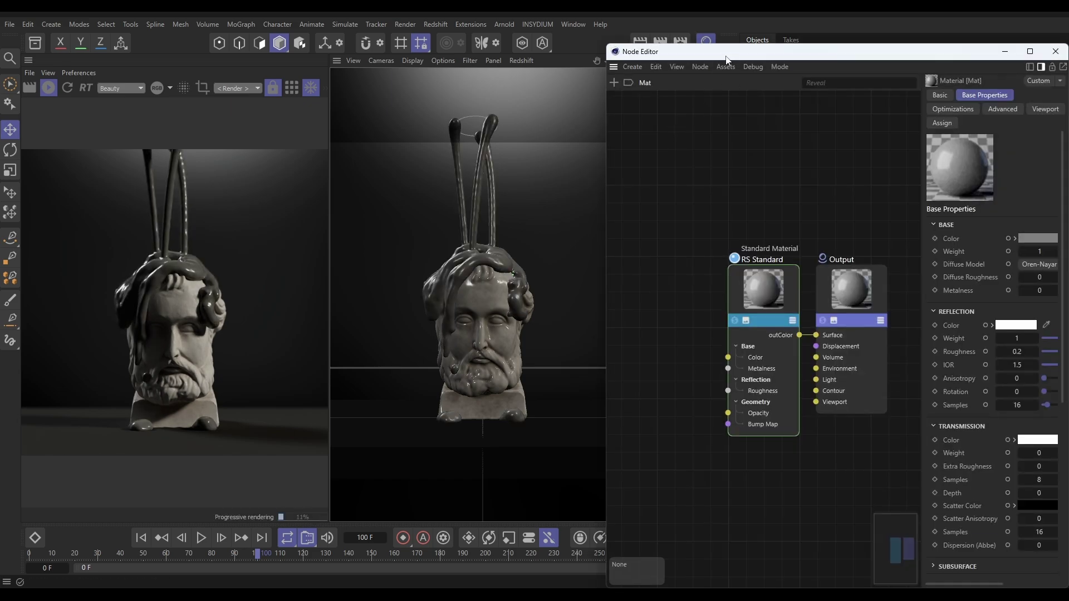
{"action": "left_click_drag", "start_coordinate": [723, 51], "coordinate": [480, 50]}
{"action": "left_click", "coordinate": [512, 290]}
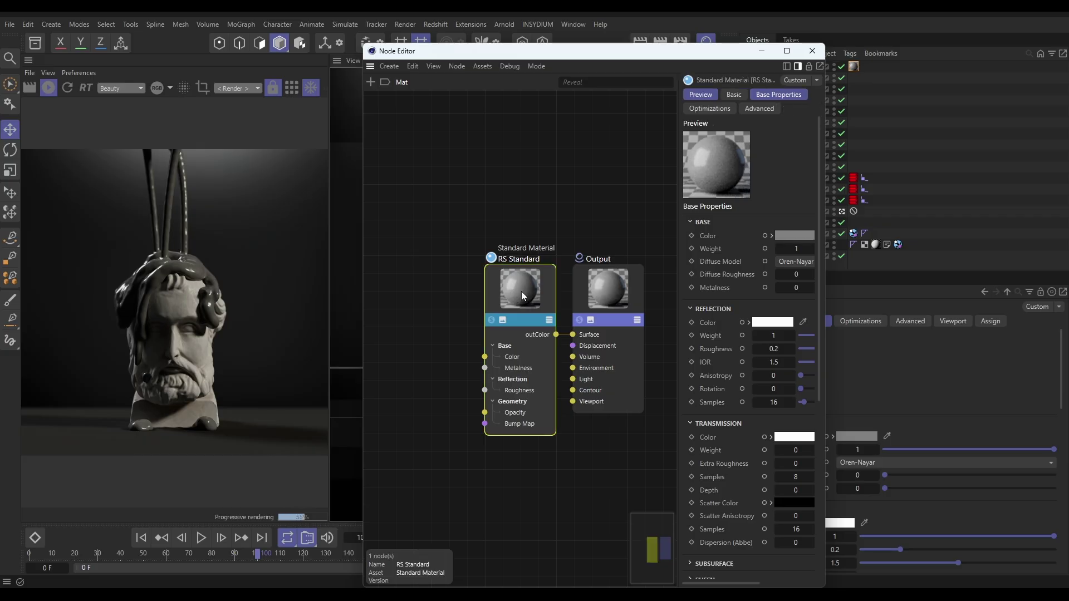
Expand the Subsurface settings and raise Subsurface Weight to 1
{"action": "left_click_drag", "start_coordinate": [819, 245], "coordinate": [793, 362]}
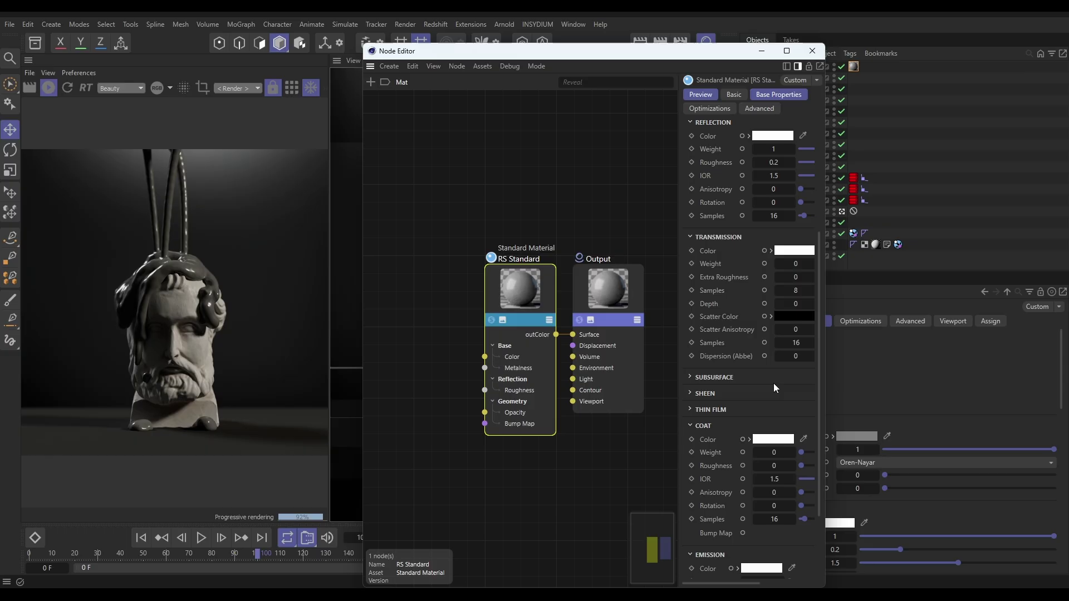
{"action": "left_click", "coordinate": [714, 378]}
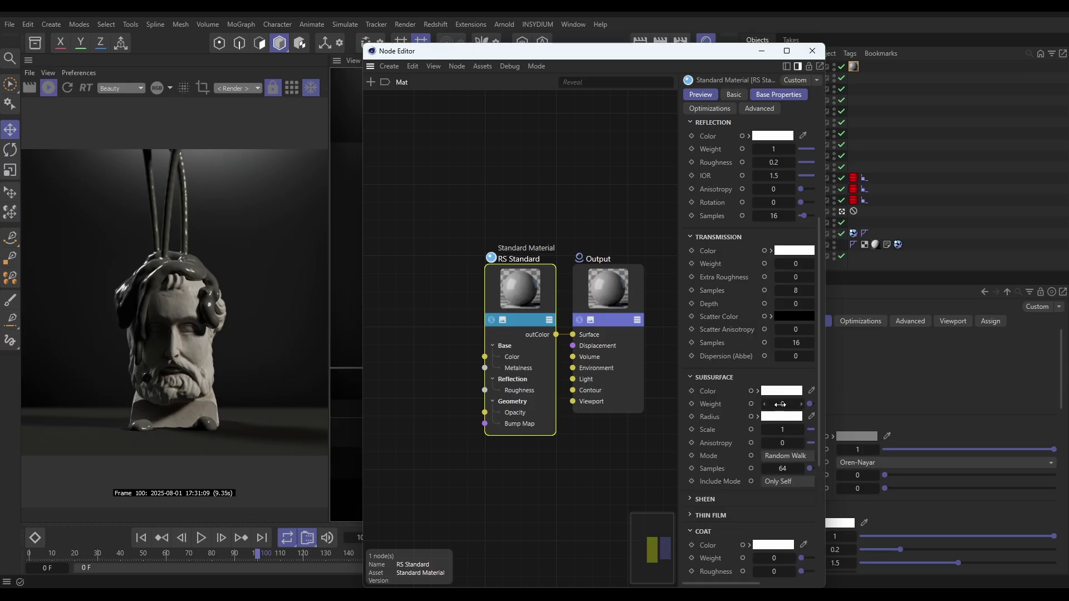
{"action": "left_click_drag", "start_coordinate": [825, 405], "coordinate": [925, 405]}
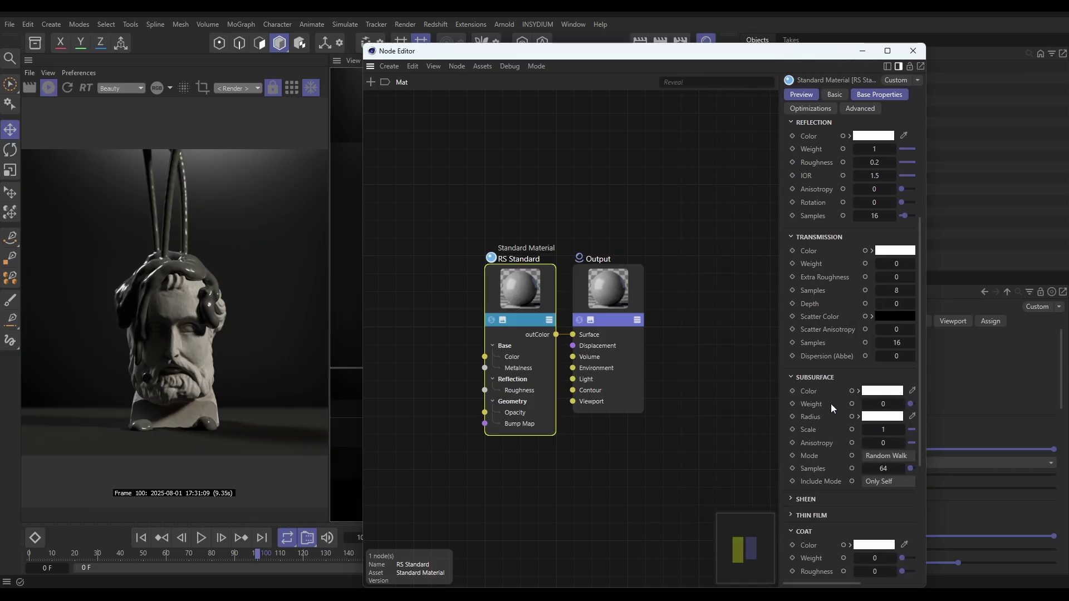
{"action": "left_click_drag", "start_coordinate": [776, 402], "coordinate": [694, 402]}
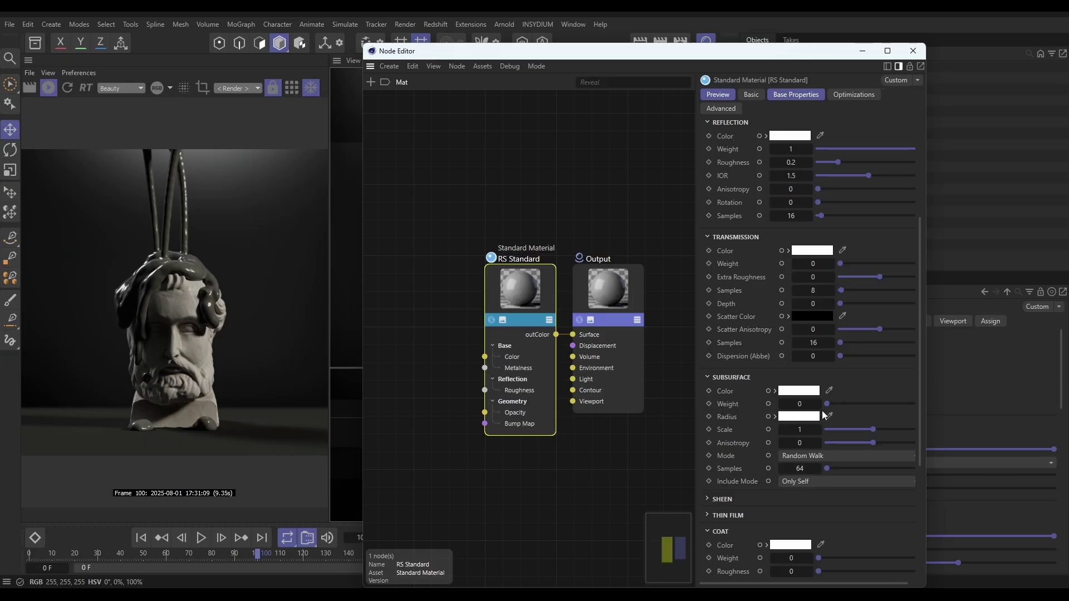
{"action": "left_click_drag", "start_coordinate": [823, 407], "coordinate": [942, 403]}
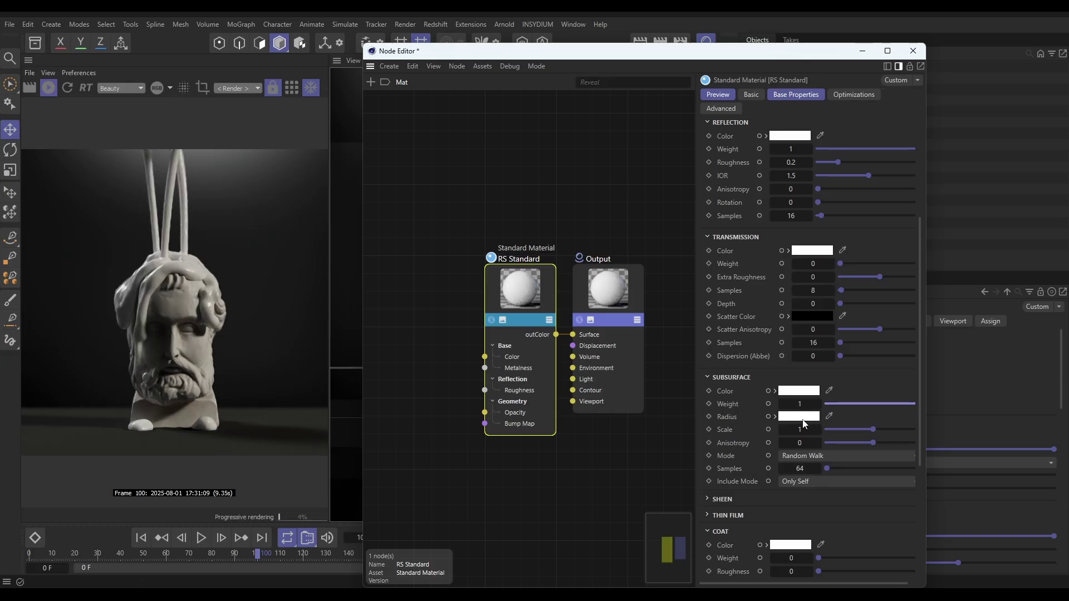
Set the subsurface colour to a light magenta-pink
{"action": "left_click", "coordinate": [794, 393]}
{"action": "left_click_drag", "start_coordinate": [868, 503], "coordinate": [897, 508]}
{"action": "mouse_move", "coordinate": [718, 452]}
{"action": "left_mouse_down"}
{"action": "mouse_move", "coordinate": [718, 434]}
{"action": "mouse_move", "coordinate": [735, 432]}
{"action": "left_mouse_up"}
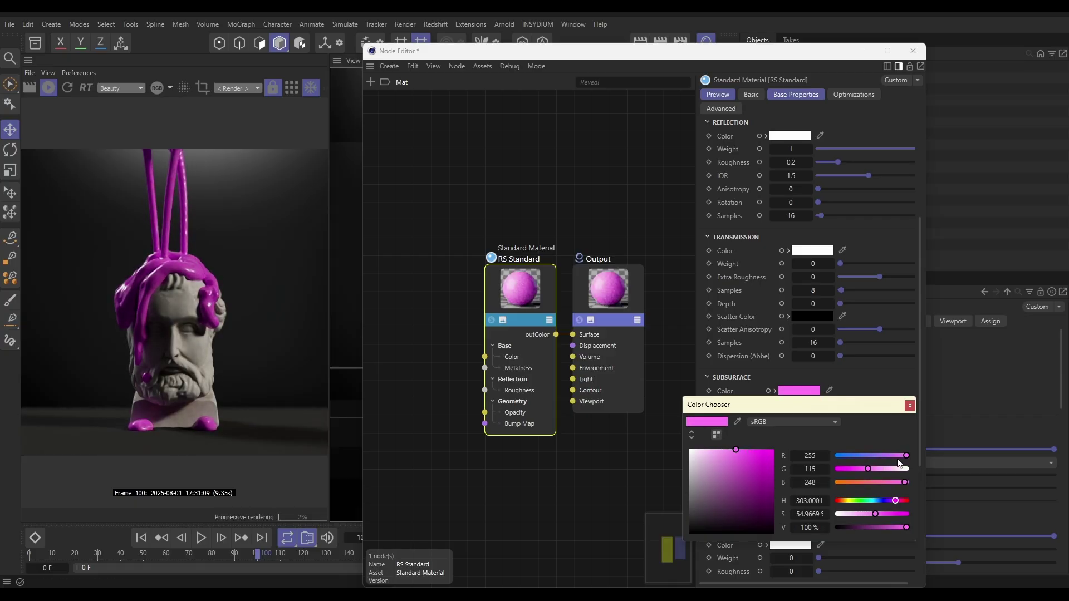
{"action": "left_click", "coordinate": [910, 406]}
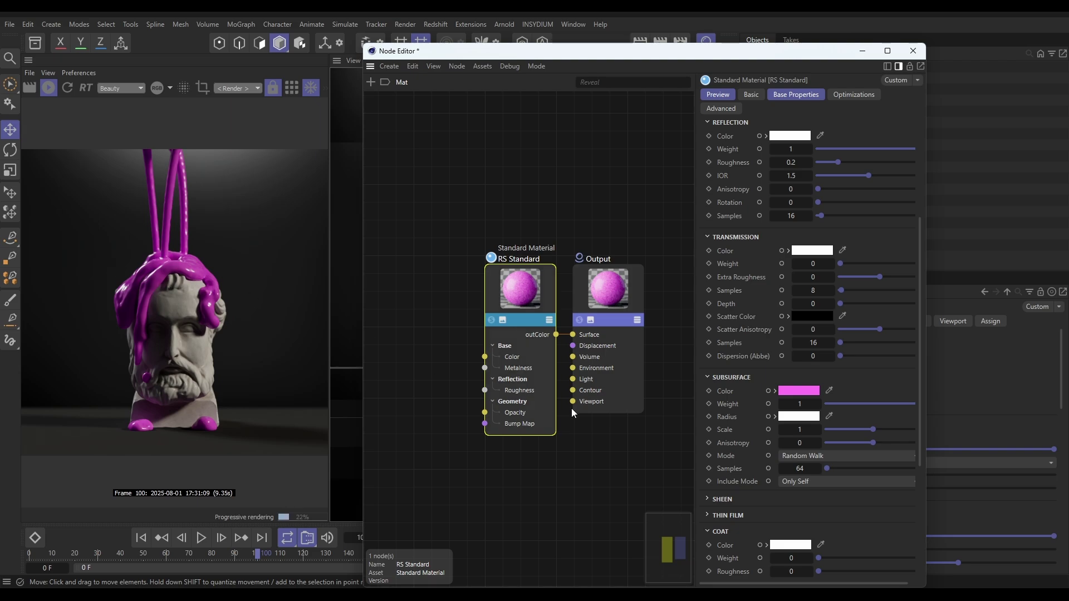
Set the subsurface Scale to 10
{"action": "left_click", "coordinate": [799, 429]}
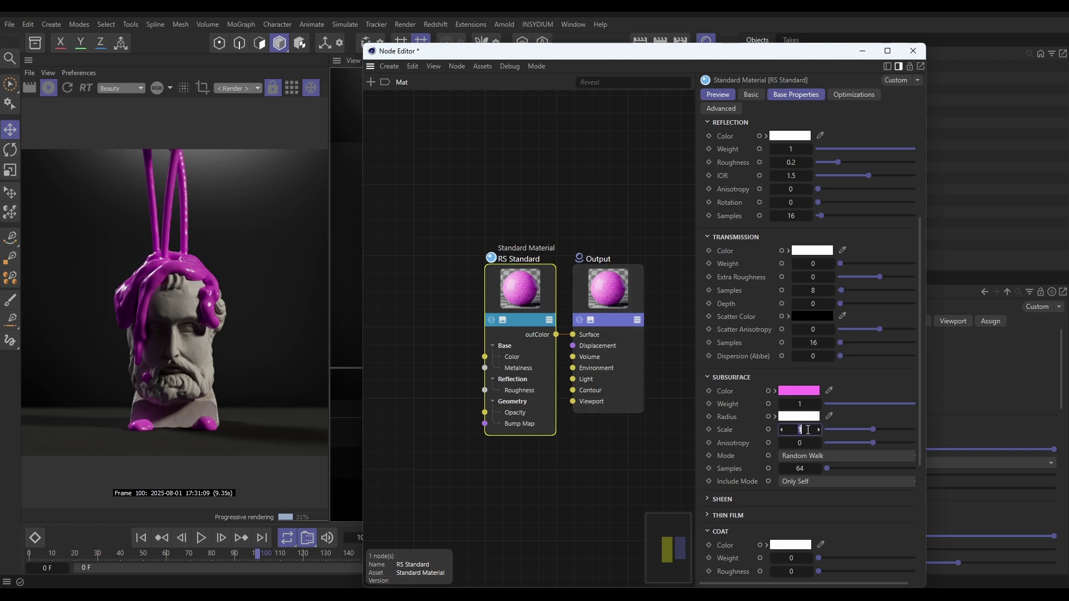
{"action": "type", "text": "7"}
{"action": "key", "text": "Return"}
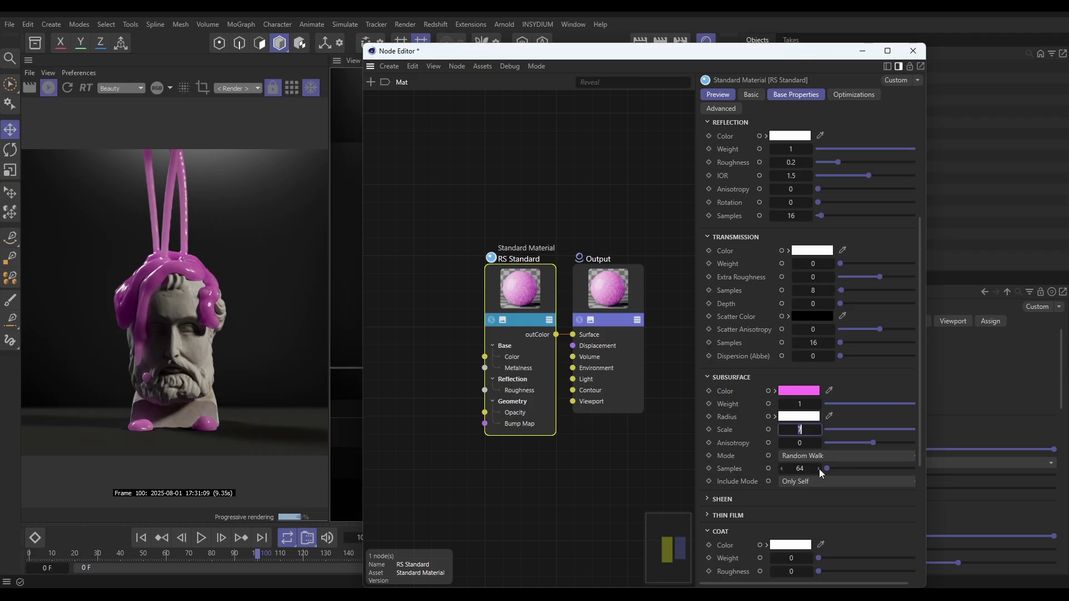
{"action": "type", "text": "10"}
{"action": "key", "text": "Return"}
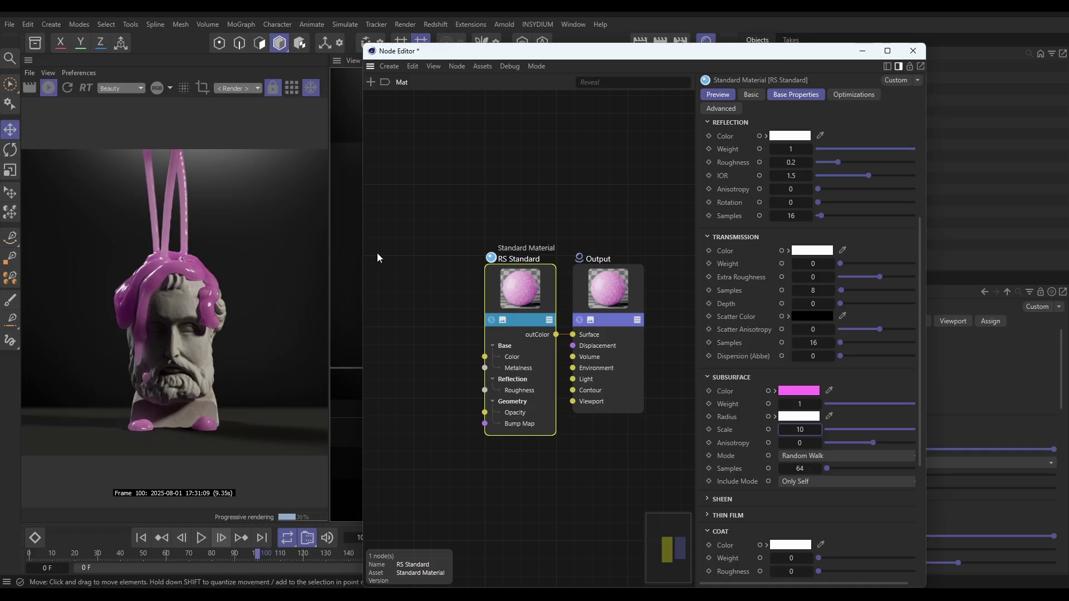
Close the Node Editor and enable Generate Object ID in the OpenVDB Mesher's General settings
{"action": "left_click", "coordinate": [913, 51]}
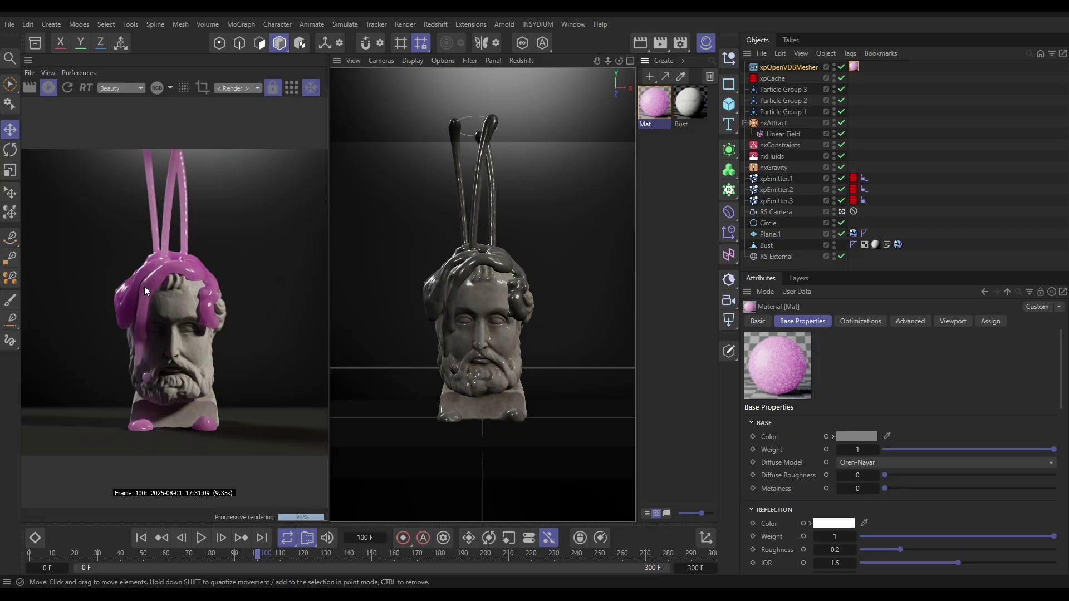
{"action": "left_click", "coordinate": [786, 67]}
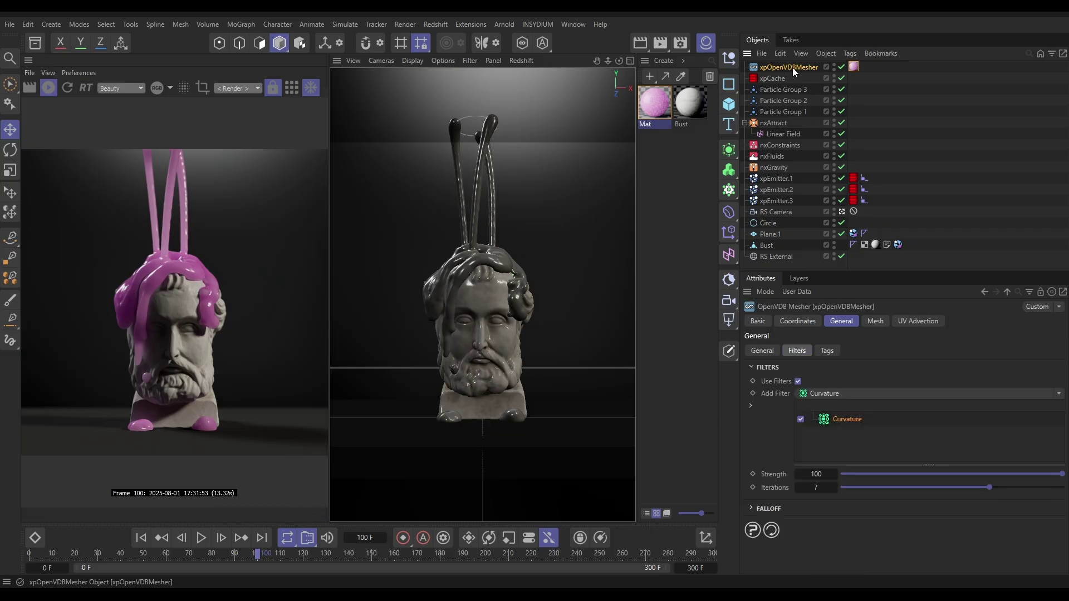
{"action": "left_click", "coordinate": [751, 352]}
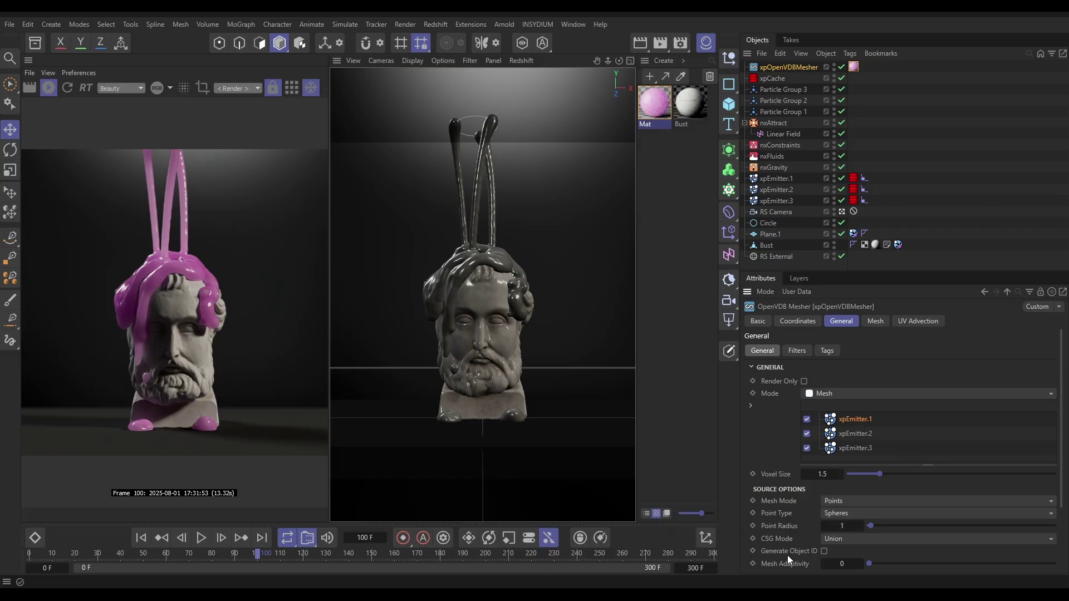
{"action": "left_click", "coordinate": [824, 551]}
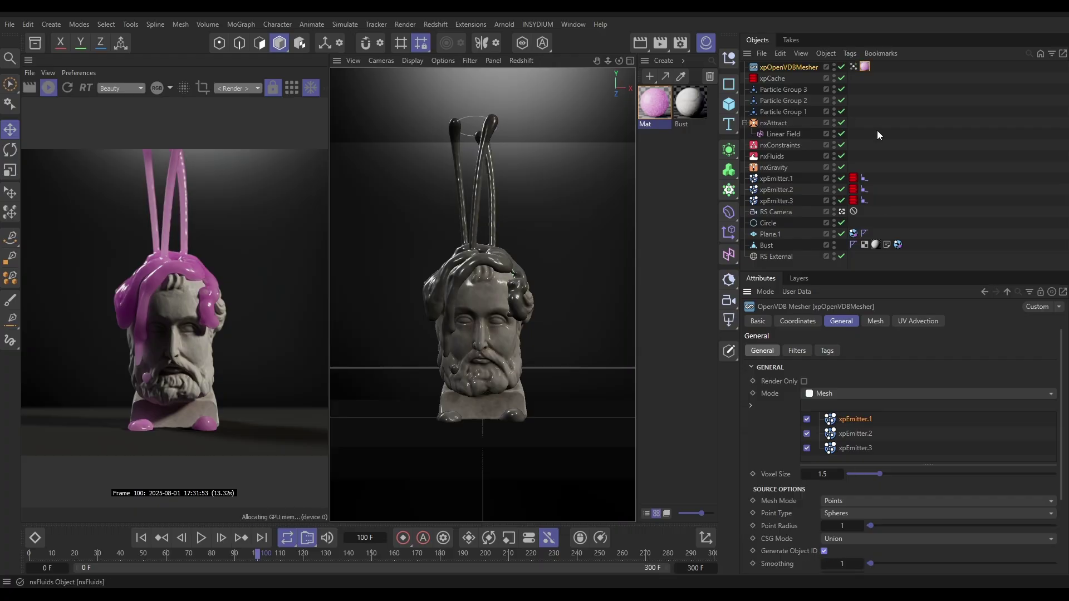
{"action": "left_click", "coordinate": [824, 550]}
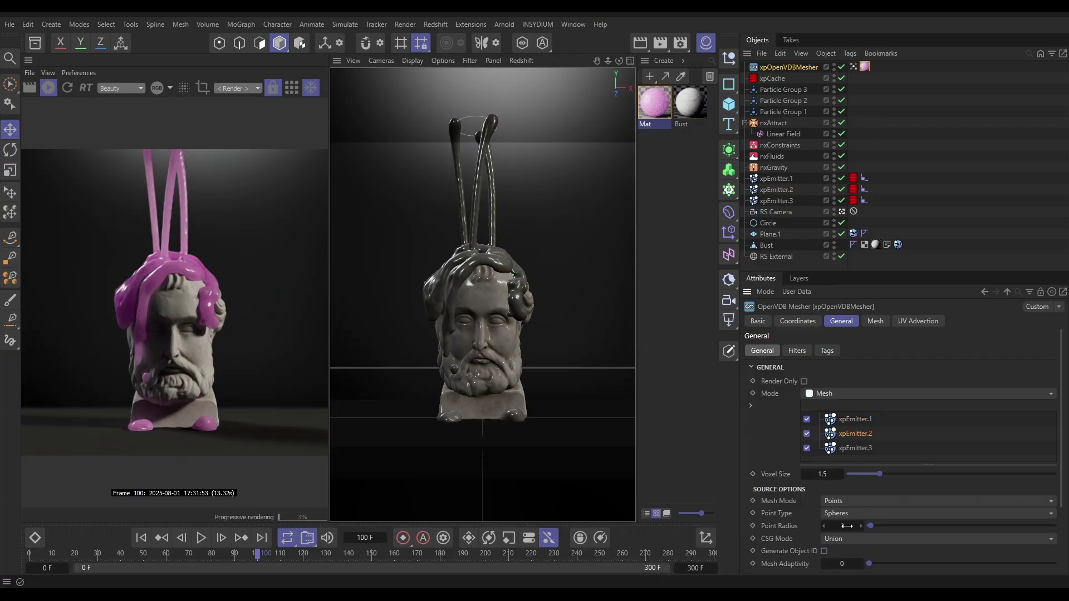
{"action": "left_click", "coordinate": [824, 551]}
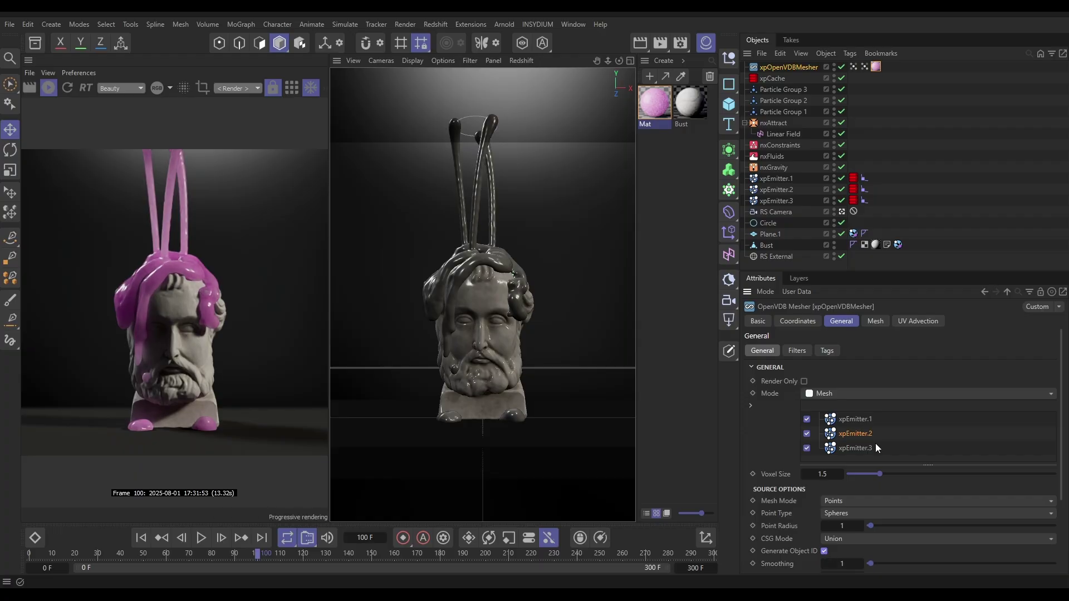
{"action": "key", "text": "ctrl+z"}
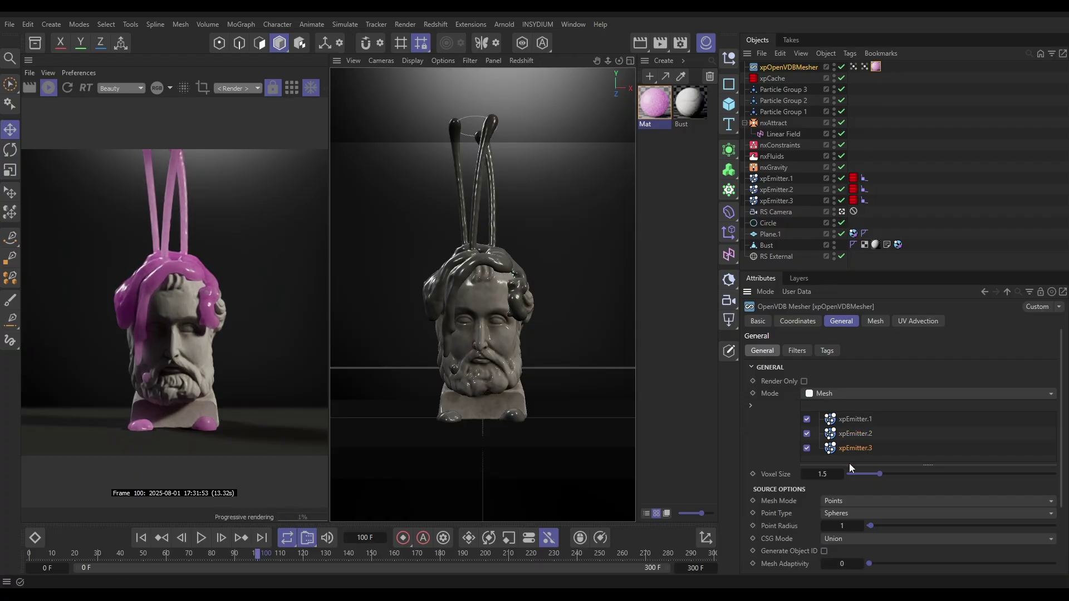
{"action": "left_click", "coordinate": [821, 551]}
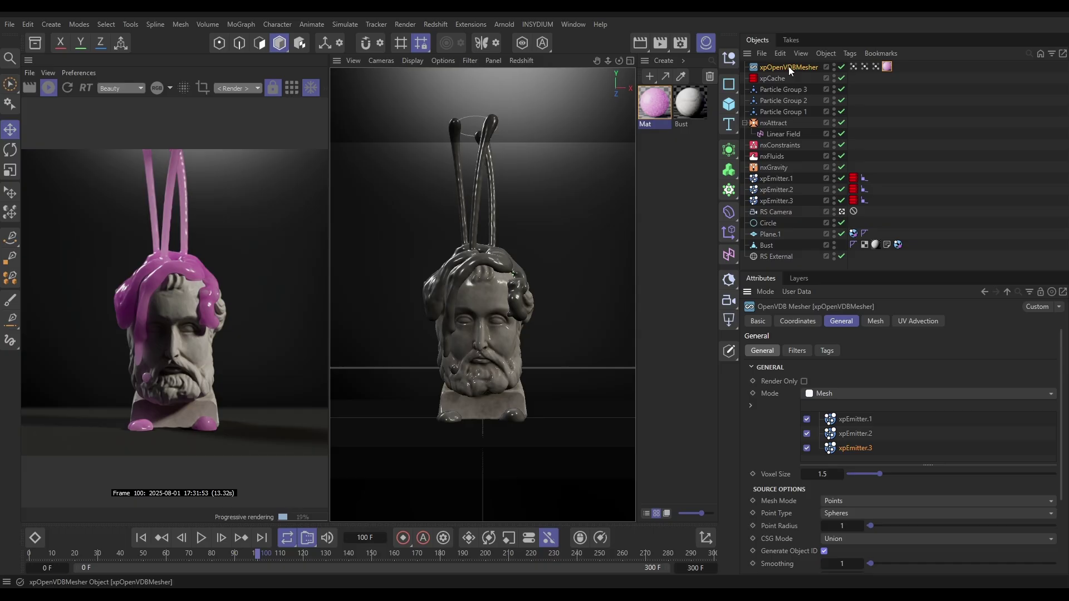
Display the ObjectID vertex maps for xpEmitter.3, xpEmitter.2 and xpEmitter.1 in turn
{"action": "left_click", "coordinate": [853, 67]}
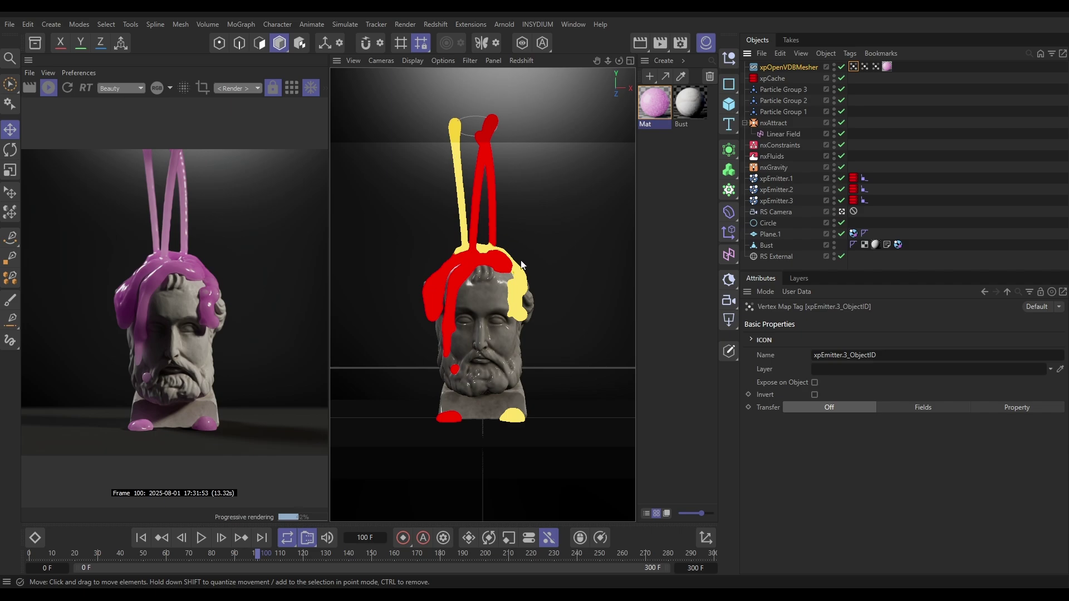
{"action": "left_click", "coordinate": [866, 66]}
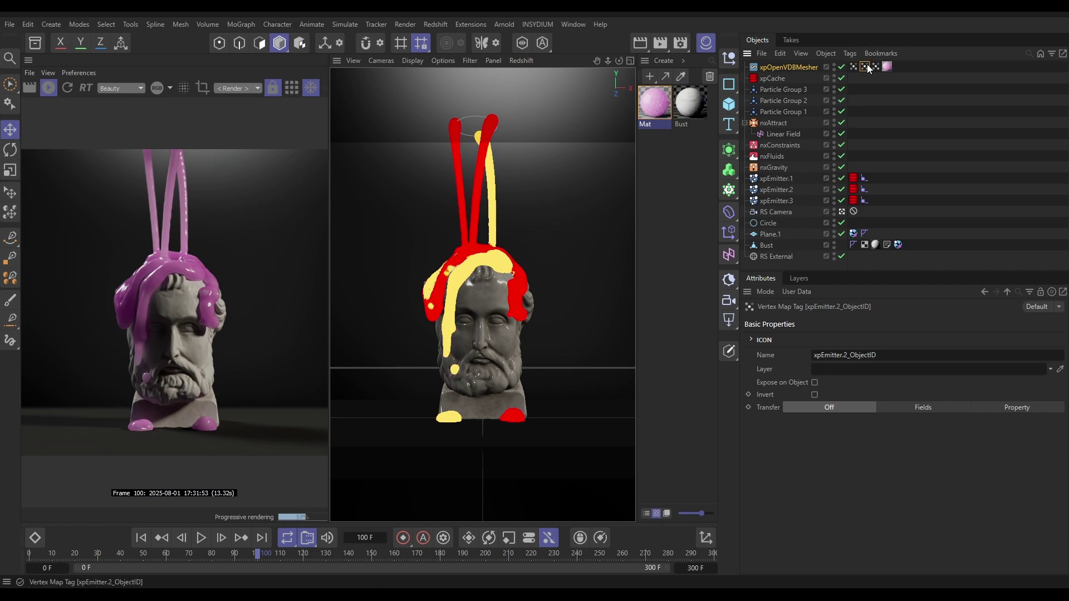
{"action": "left_click", "coordinate": [876, 66]}
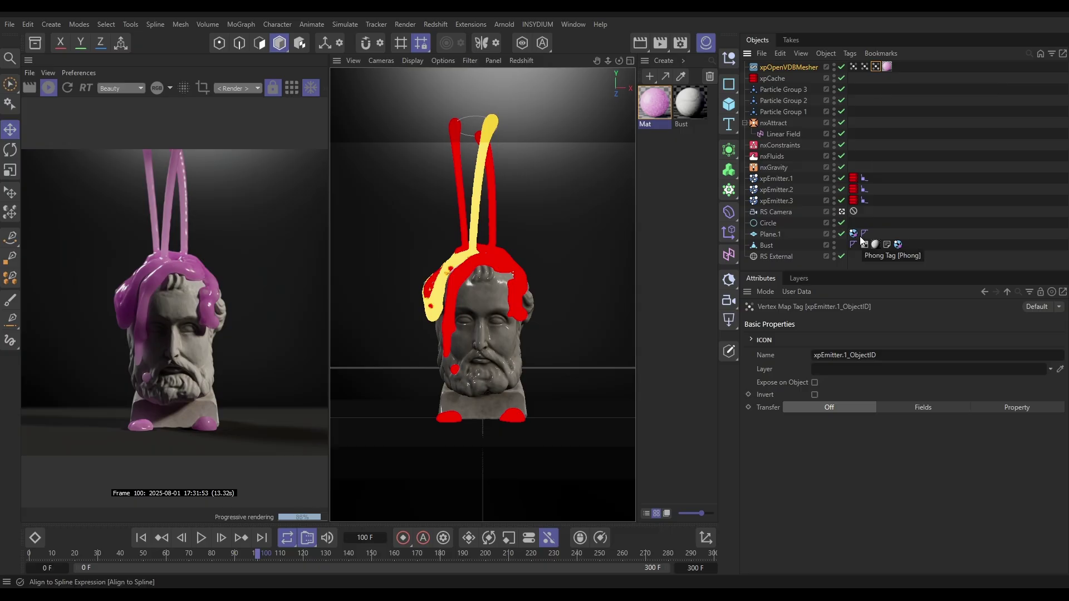
Leave the RS Camera view, stop the IPR render, and reselect the OpenVDB Mesher
{"action": "left_click", "coordinate": [842, 212]}
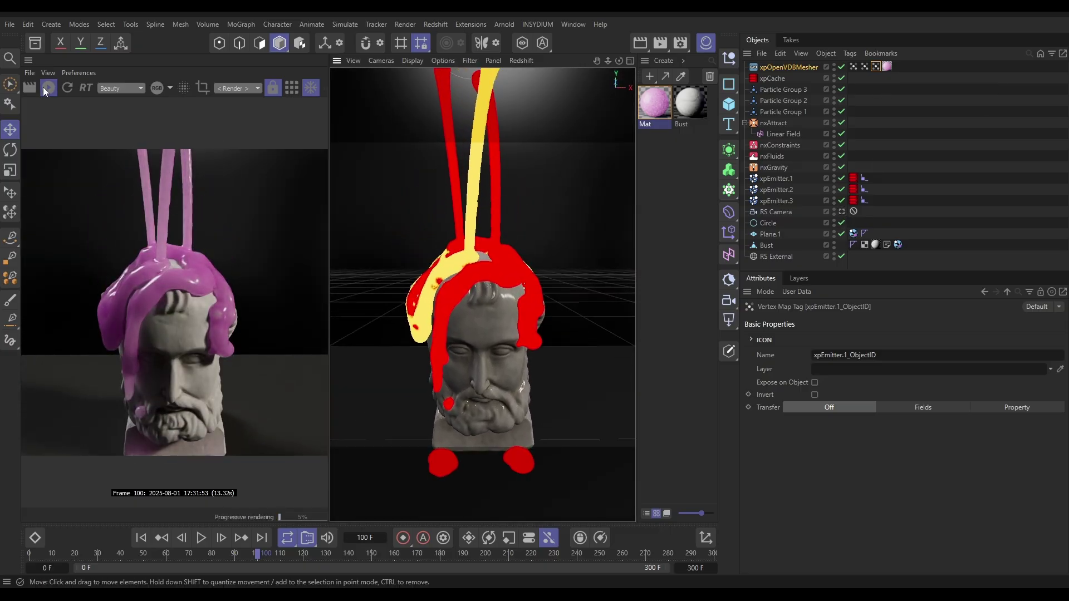
{"action": "left_click", "coordinate": [43, 88]}
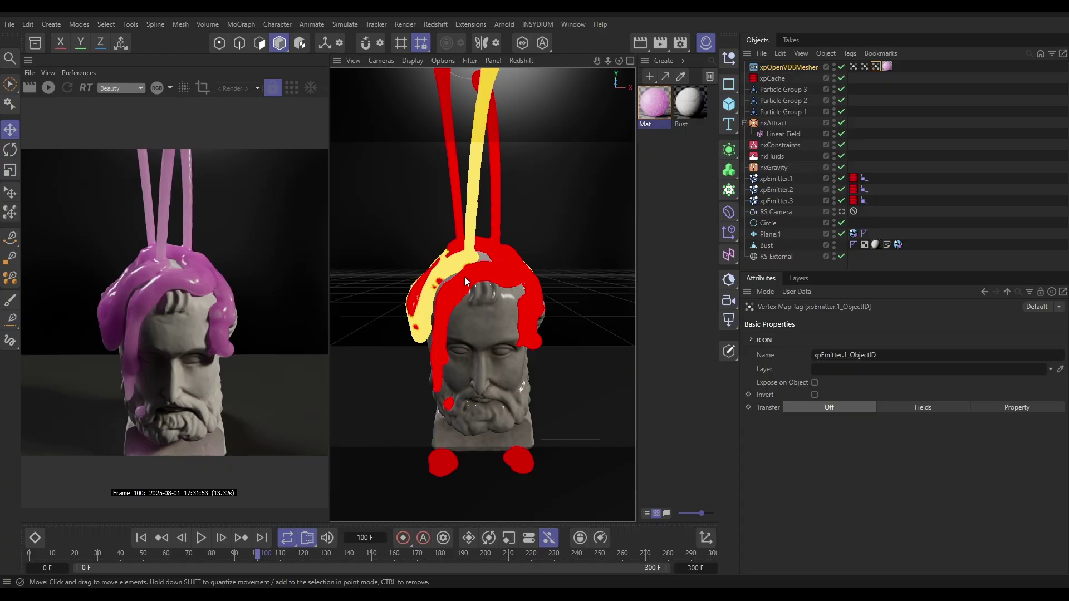
{"action": "scroll", "coordinate": [464, 277], "scroll_direction": "down", "scroll_amount": 10}
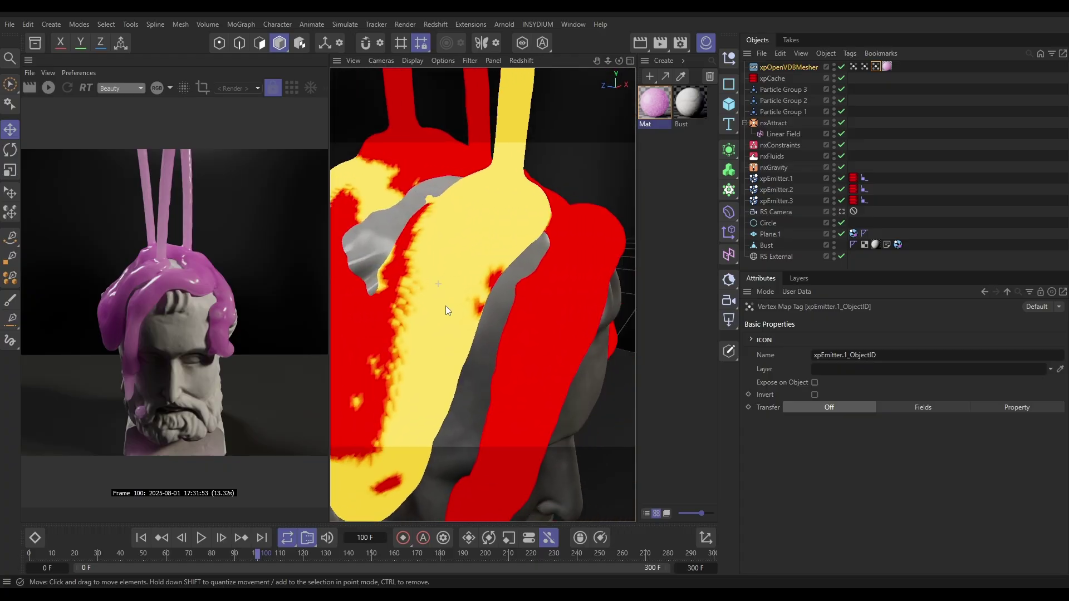
{"action": "left_click_drag", "start_coordinate": [445, 306], "coordinate": [506, 308], "text": "alt"}
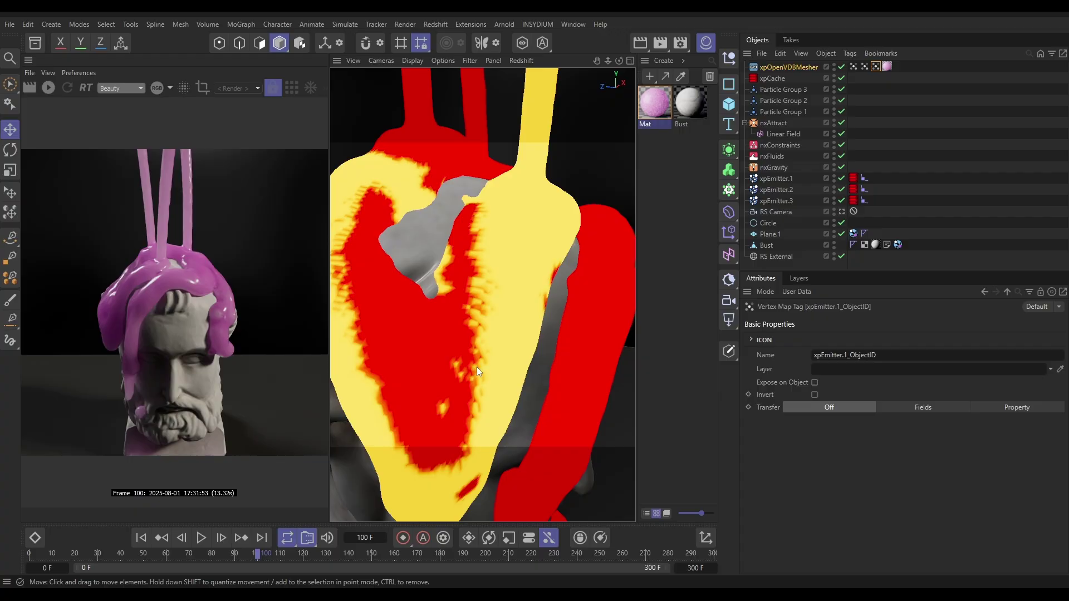
{"action": "left_click", "coordinate": [794, 66]}
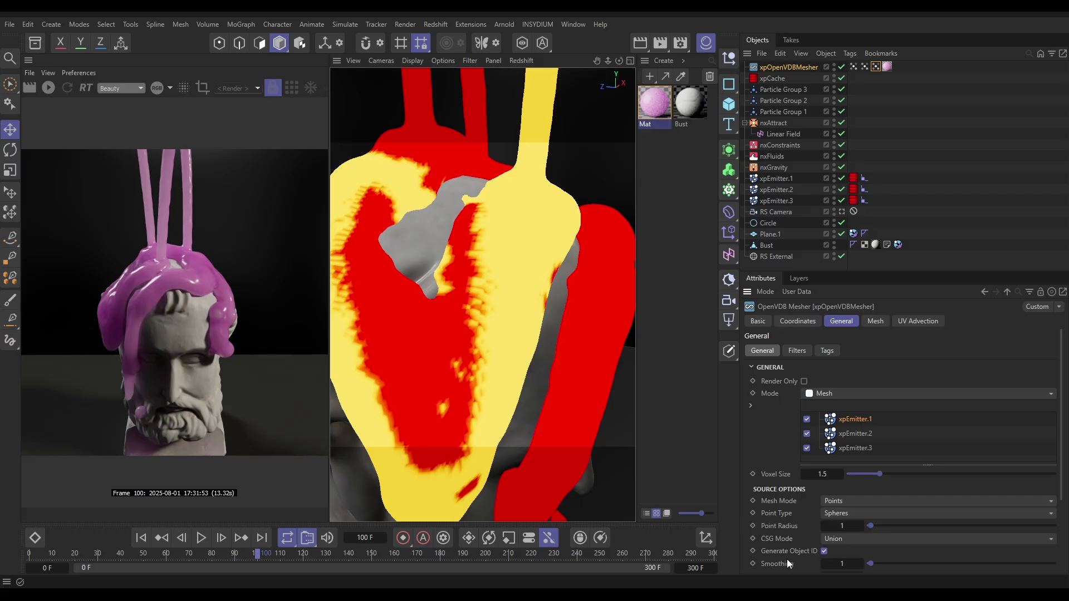
Set the OpenVDB Mesher's Smoothing to 7 for the first emitter source
{"action": "left_click", "coordinate": [841, 564]}
{"action": "type", "text": "7"}
{"action": "key", "text": "Return"}
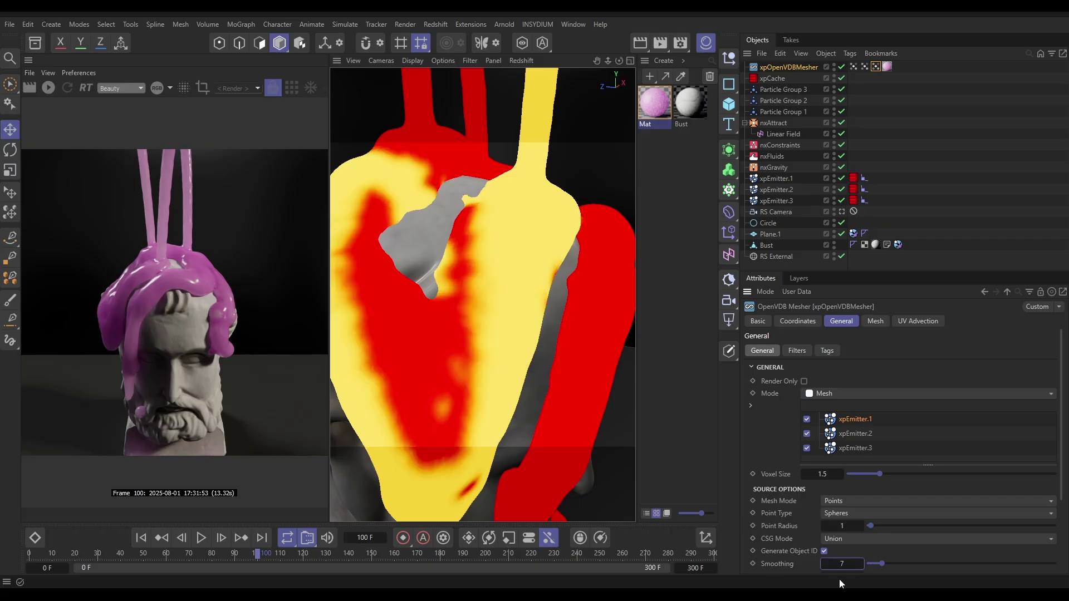
Apply Smoothing 7 to the xpEmitter.3 source and return the viewport to the RS Camera
{"action": "left_click", "coordinate": [855, 435]}
{"action": "left_click", "coordinate": [857, 448]}
{"action": "left_click", "coordinate": [845, 567]}
{"action": "type", "text": "7"}
{"action": "key", "text": "Return"}
{"action": "left_click", "coordinate": [841, 212]}
{"action": "left_click", "coordinate": [841, 212]}
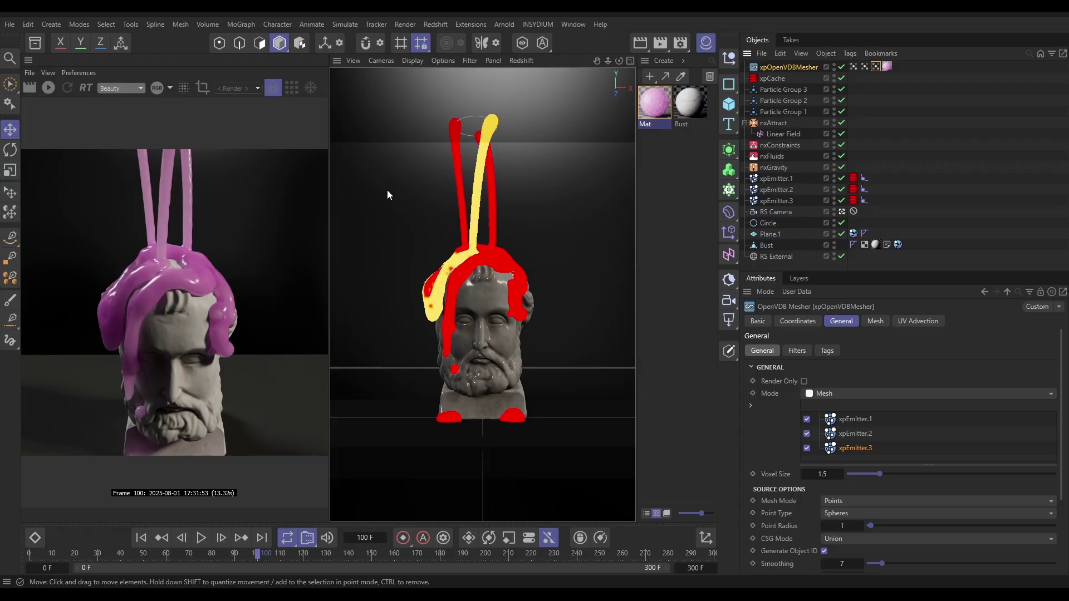
Open Mat's node graph, resize the editor, and spread out the RS Standard and Output nodes
{"action": "double_click", "coordinate": [653, 111]}
{"action": "left_click_drag", "start_coordinate": [673, 56], "coordinate": [417, 16]}
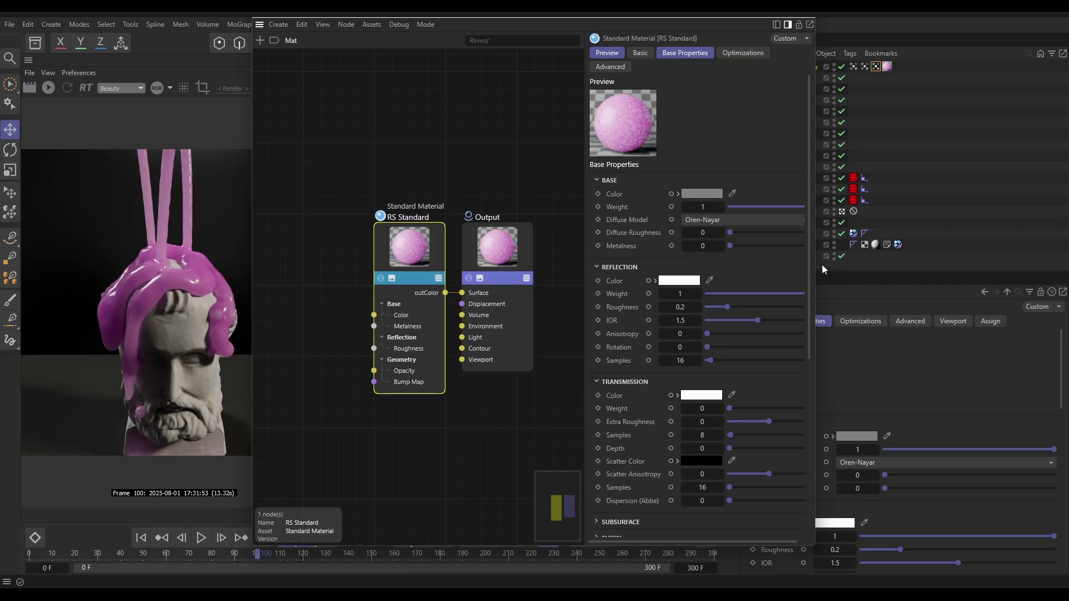
{"action": "mouse_move", "coordinate": [815, 270]}
{"action": "left_mouse_down"}
{"action": "mouse_move", "coordinate": [795, 270]}
{"action": "mouse_move", "coordinate": [832, 269]}
{"action": "left_mouse_up"}
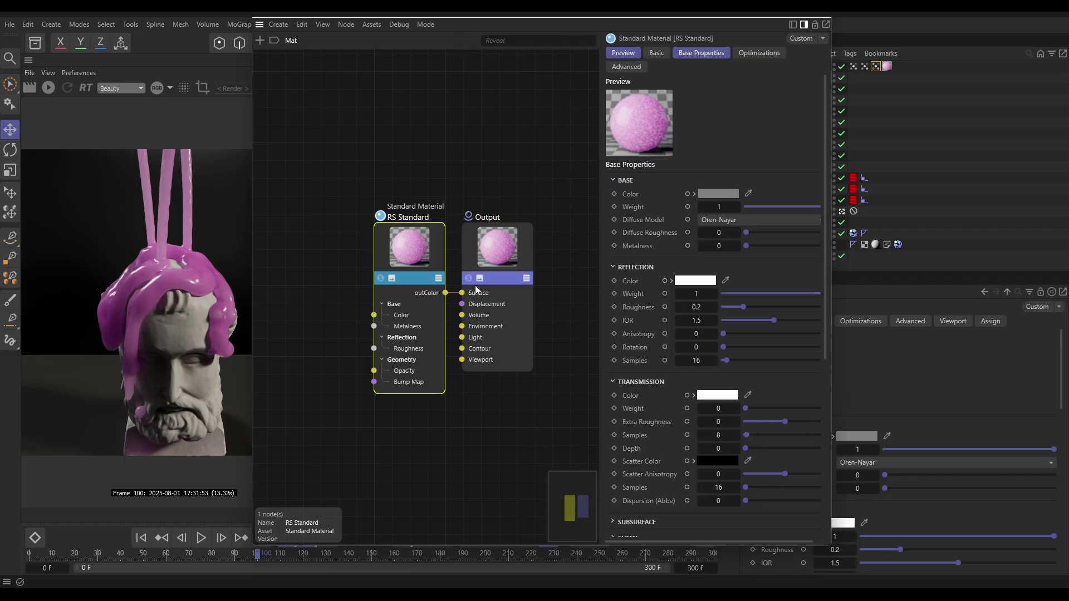
{"action": "left_click_drag", "start_coordinate": [390, 192], "coordinate": [520, 147]}
{"action": "left_click", "coordinate": [423, 229]}
{"action": "left_click_drag", "start_coordinate": [426, 151], "coordinate": [409, 380]}
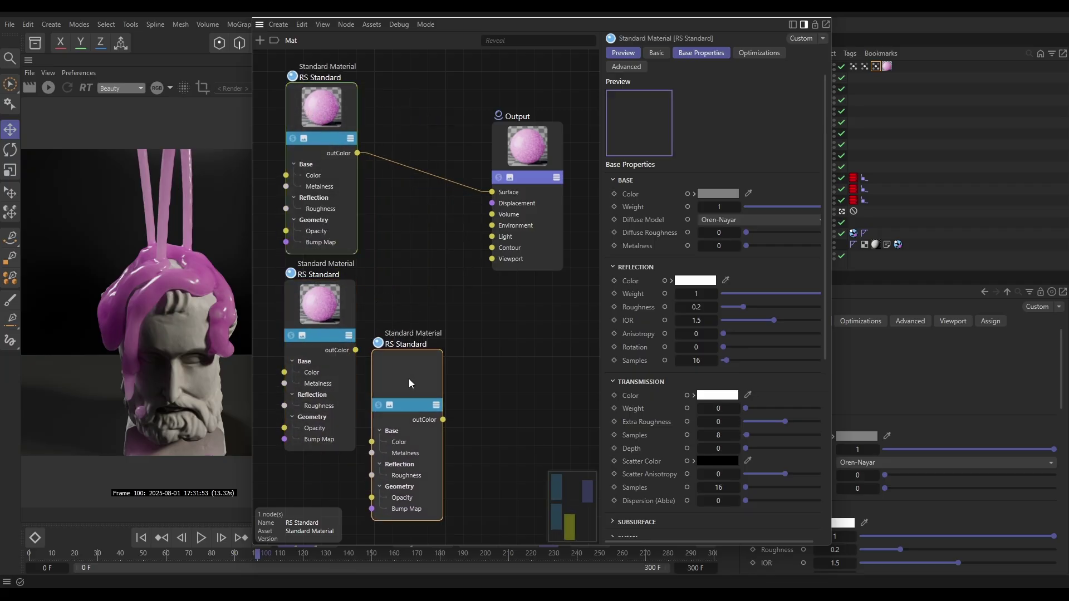
Give the second RS Standard material a mint-green subsurface colour
{"action": "left_click", "coordinate": [323, 303]}
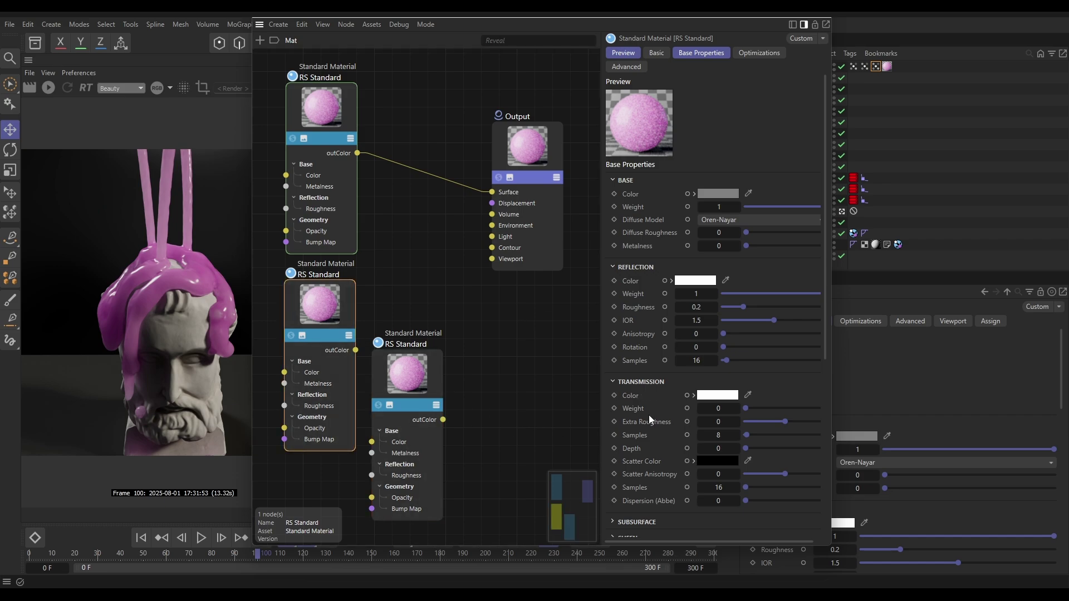
{"action": "scroll", "coordinate": [662, 446], "scroll_direction": "down", "scroll_amount": 2}
{"action": "left_click", "coordinate": [641, 458]}
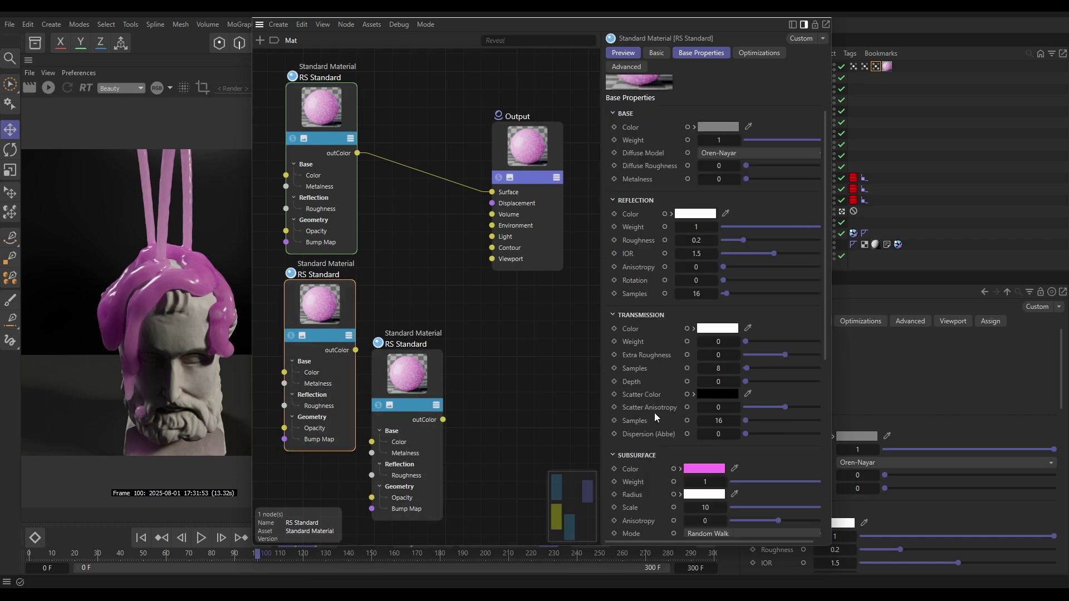
{"action": "scroll", "coordinate": [669, 454], "scroll_direction": "down", "scroll_amount": 2}
{"action": "left_click", "coordinate": [704, 401]}
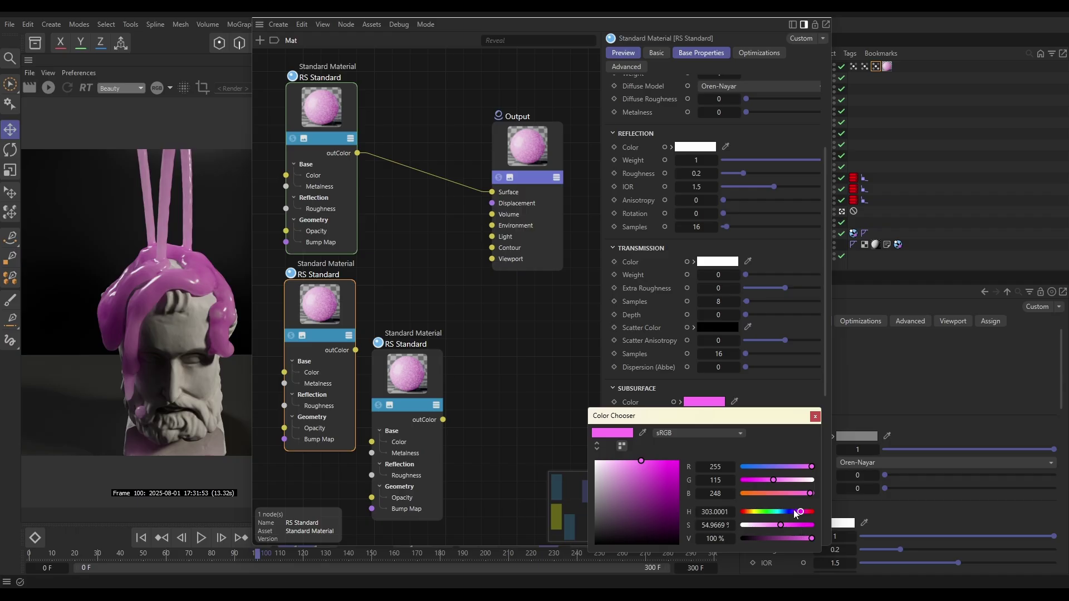
{"action": "left_click", "coordinate": [770, 513]}
{"action": "left_click_drag", "start_coordinate": [770, 518], "coordinate": [766, 515]}
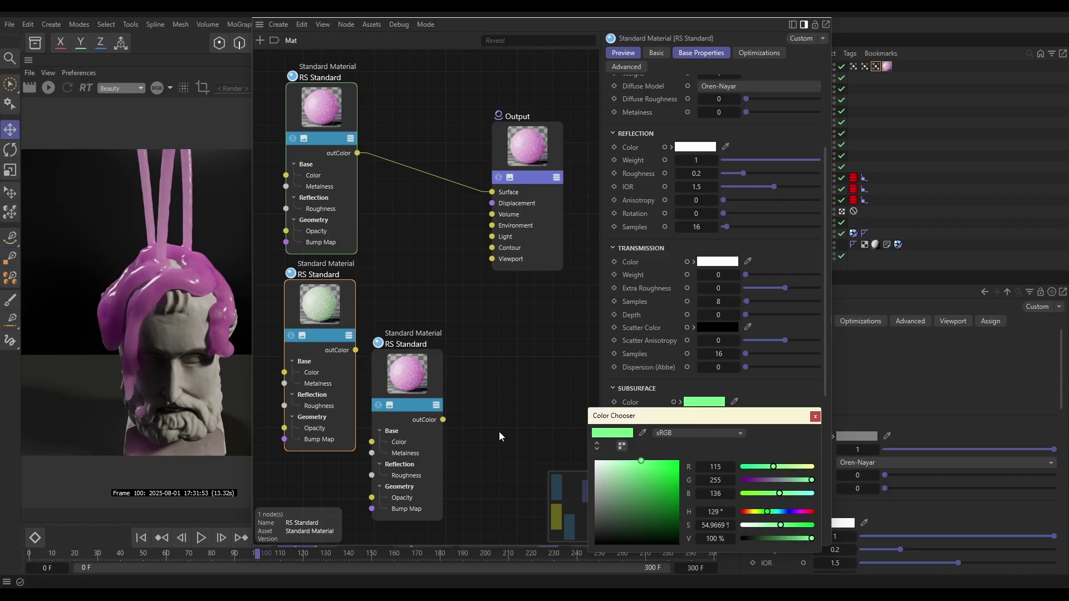
Give the third RS Standard material a peach subsurface colour
{"action": "left_click", "coordinate": [402, 375]}
{"action": "left_click", "coordinate": [704, 402]}
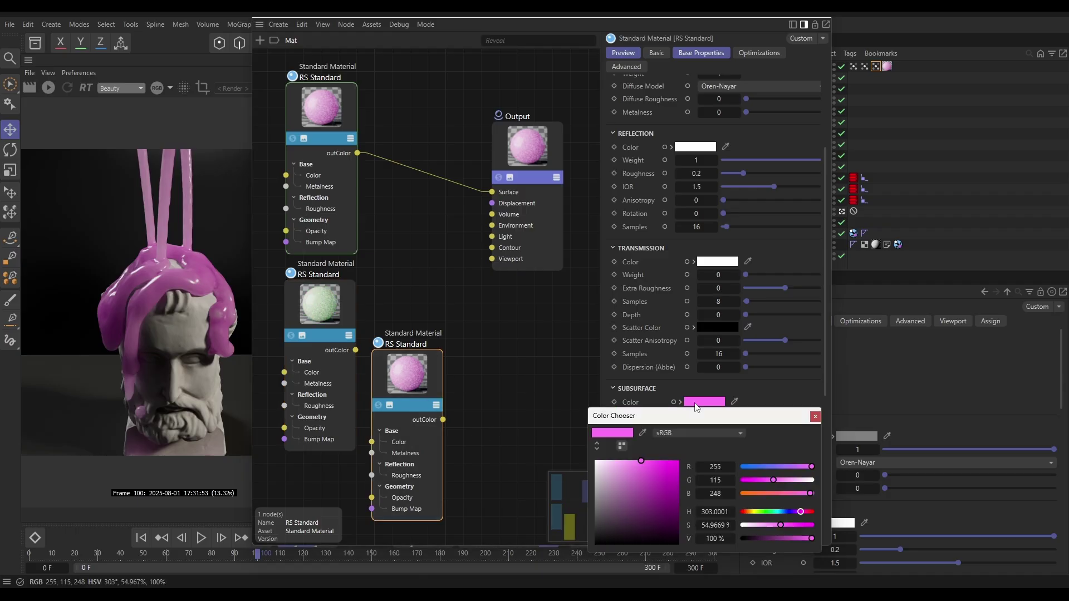
{"action": "left_click_drag", "start_coordinate": [801, 512], "coordinate": [750, 513]}
Solo-preview the green and peach materials in the render, then unsolo back to pink
{"action": "left_click", "coordinate": [291, 336]}
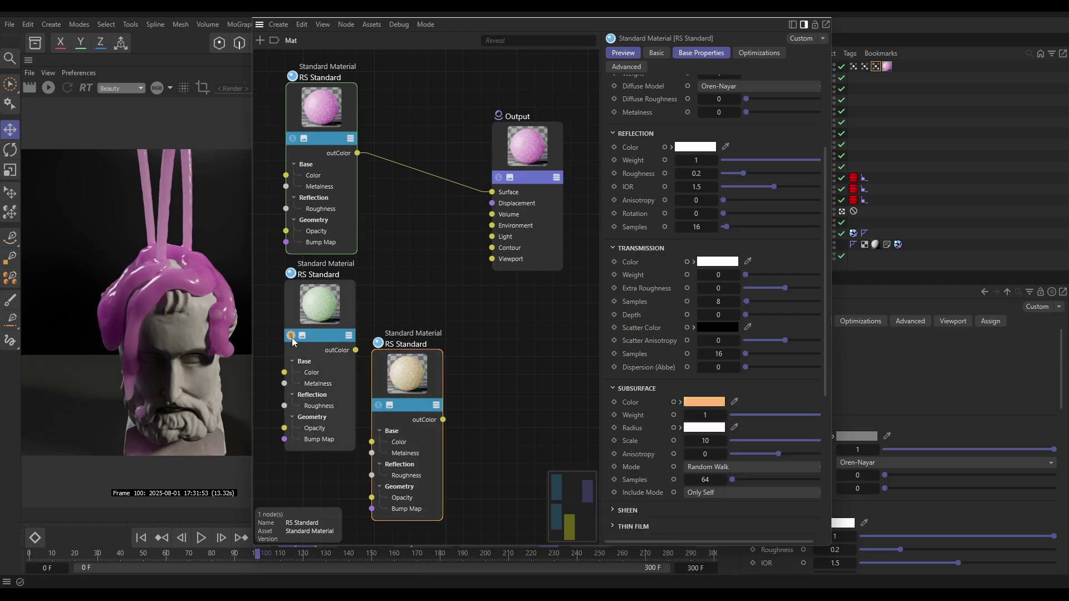
{"action": "left_click", "coordinate": [45, 88]}
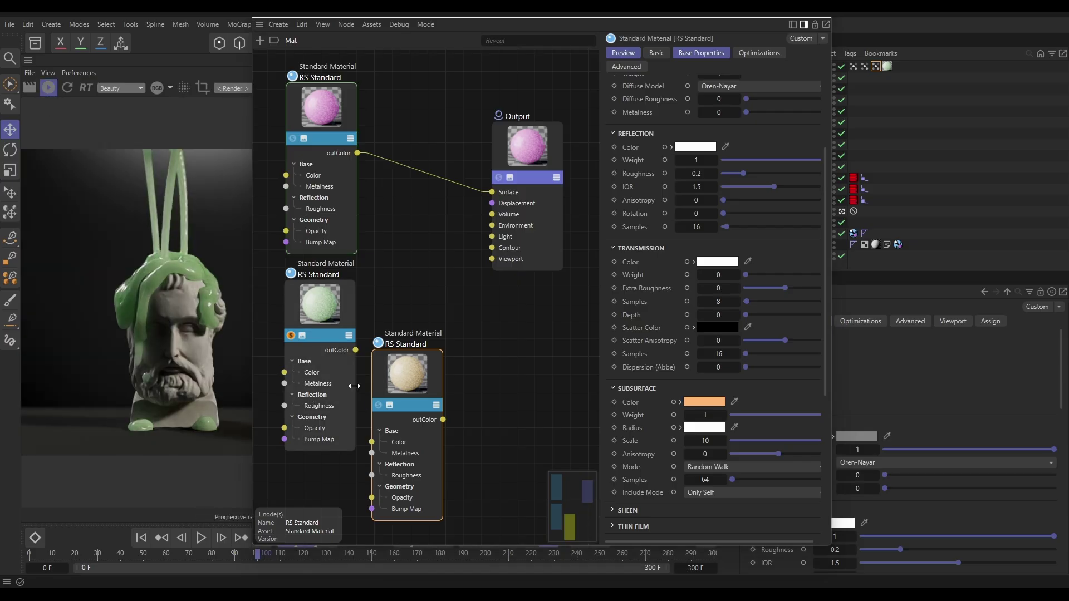
{"action": "left_click", "coordinate": [378, 404]}
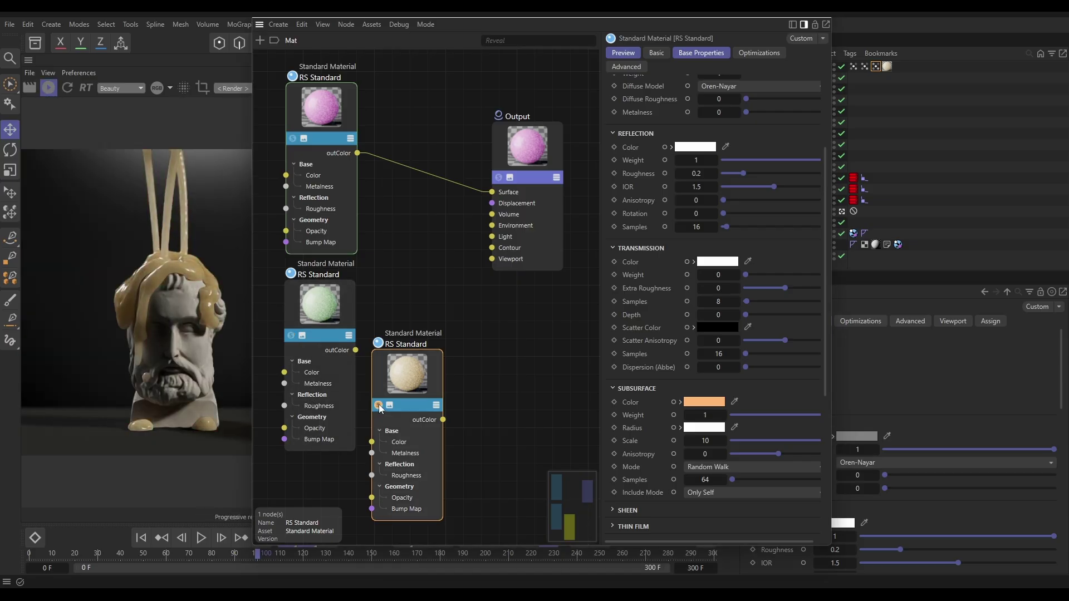
{"action": "left_click", "coordinate": [378, 405]}
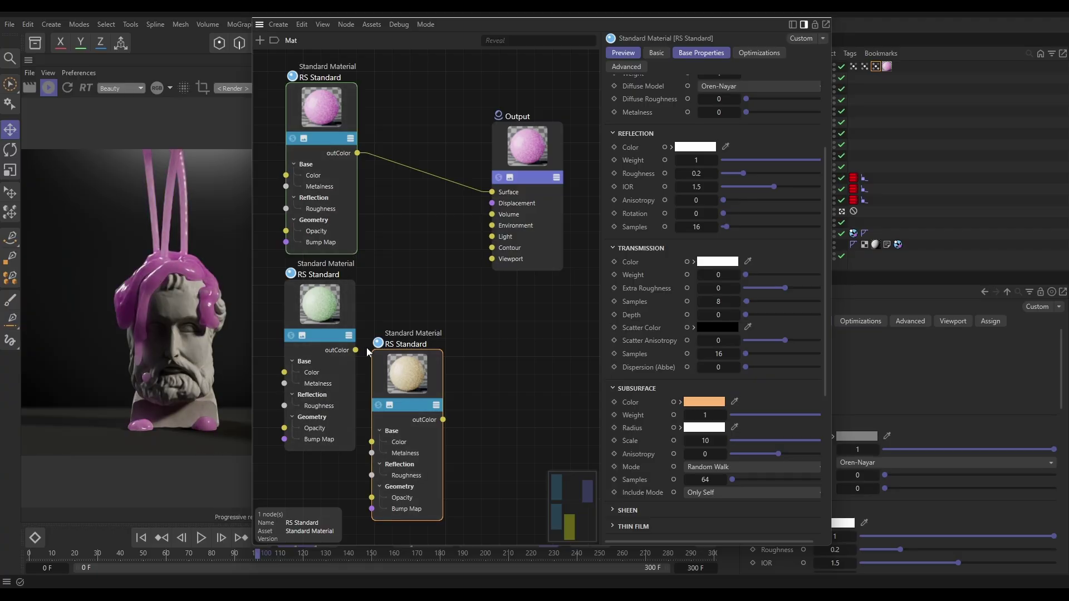
Add a Material Blender node from a canvas search for 'blender'
{"action": "double_click", "coordinate": [422, 280]}
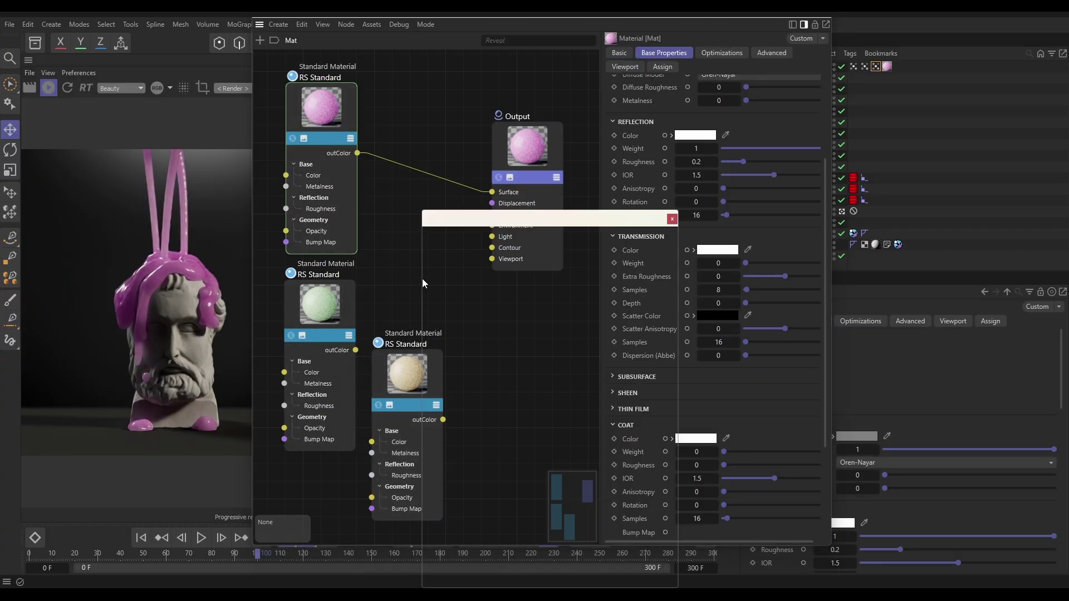
{"action": "type", "text": "b"}
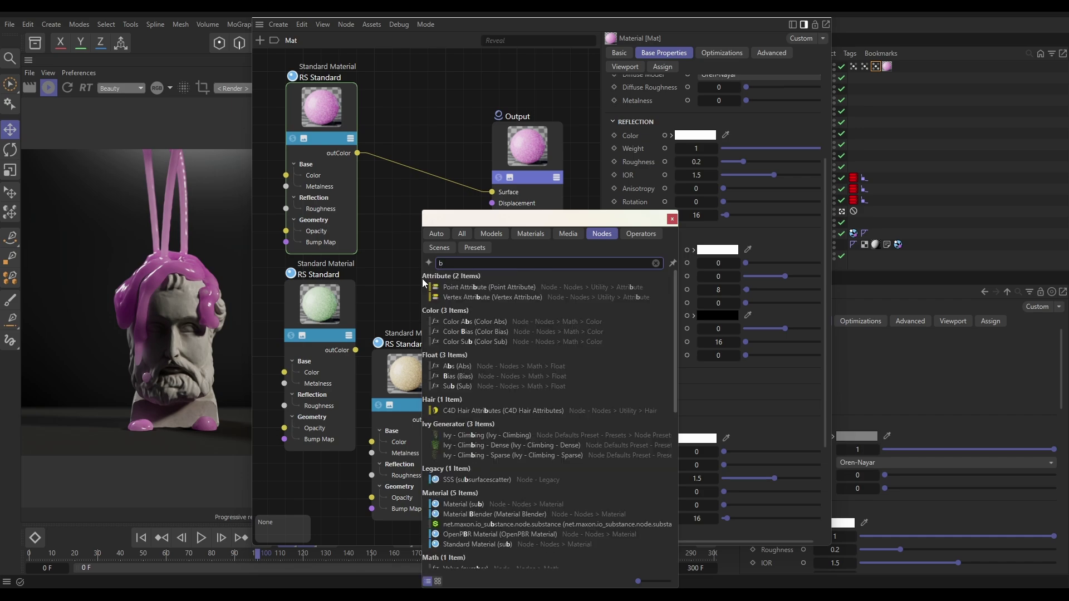
{"action": "type", "text": "lender"}
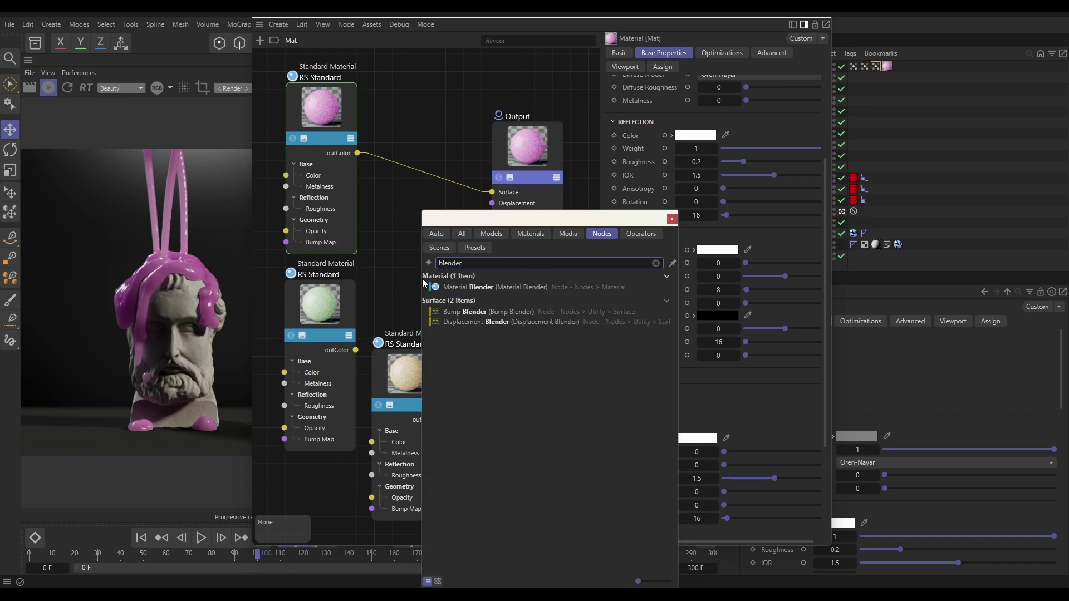
{"action": "left_click_drag", "start_coordinate": [470, 288], "coordinate": [397, 207]}
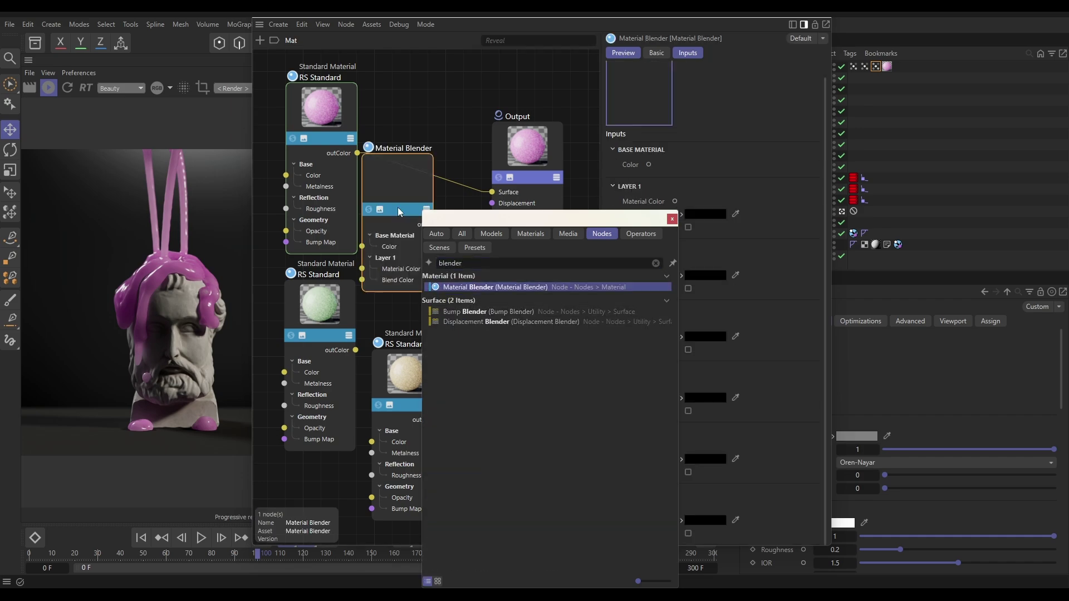
{"action": "left_click", "coordinate": [672, 219]}
Connect the Material Blender to Output Surface and plug the pink material into Base Material
{"action": "left_click_drag", "start_coordinate": [530, 148], "coordinate": [580, 136]}
{"action": "left_click_drag", "start_coordinate": [435, 182], "coordinate": [485, 207]}
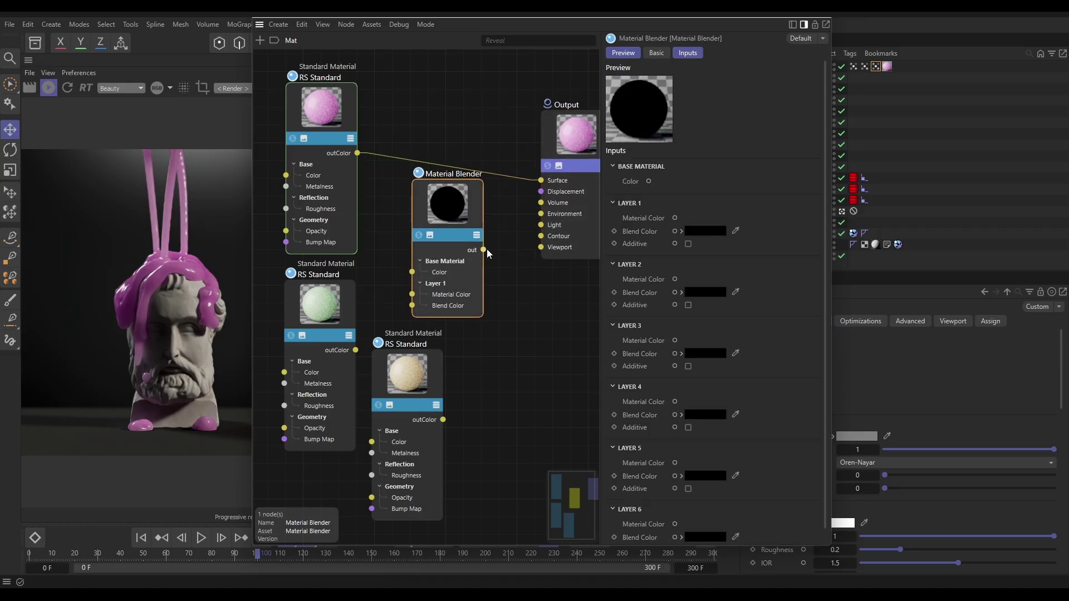
{"action": "left_click_drag", "start_coordinate": [484, 248], "coordinate": [540, 180]}
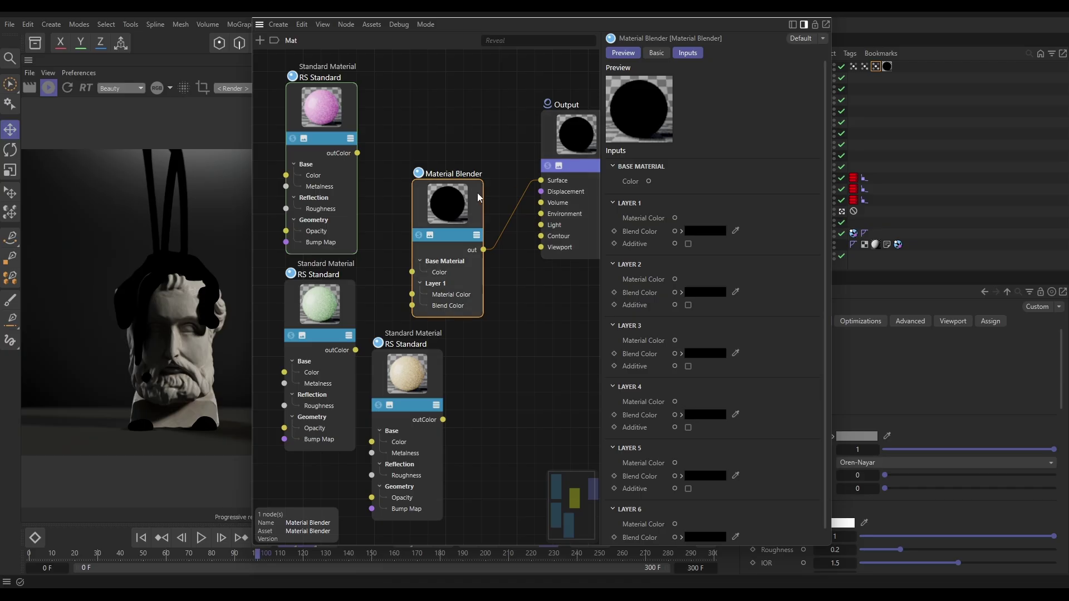
{"action": "left_click_drag", "start_coordinate": [453, 202], "coordinate": [476, 159]}
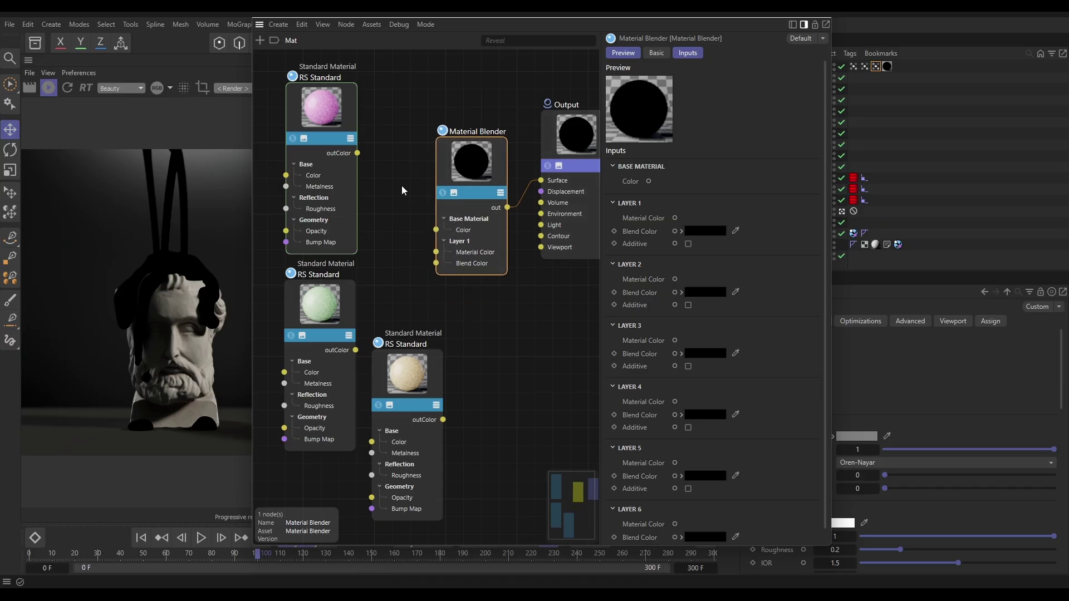
{"action": "left_click_drag", "start_coordinate": [357, 152], "coordinate": [435, 230]}
Wire pink RS Standard to Base Material Color and green RS Standard to Layer 1 Material Color
{"action": "left_click_drag", "start_coordinate": [319, 156], "coordinate": [313, 132]}
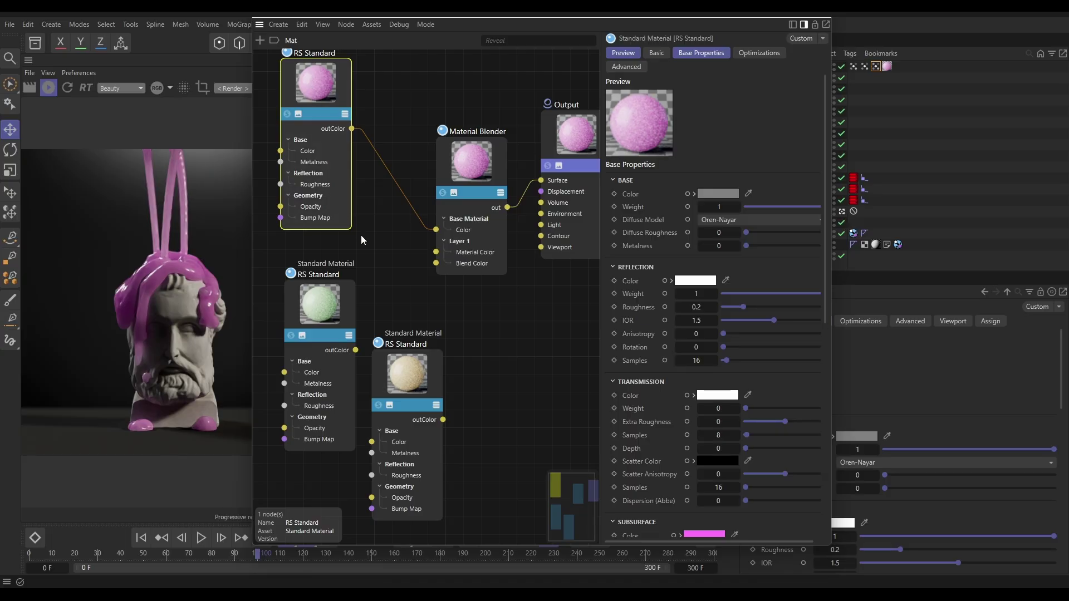
{"action": "left_click_drag", "start_coordinate": [335, 307], "coordinate": [330, 289]}
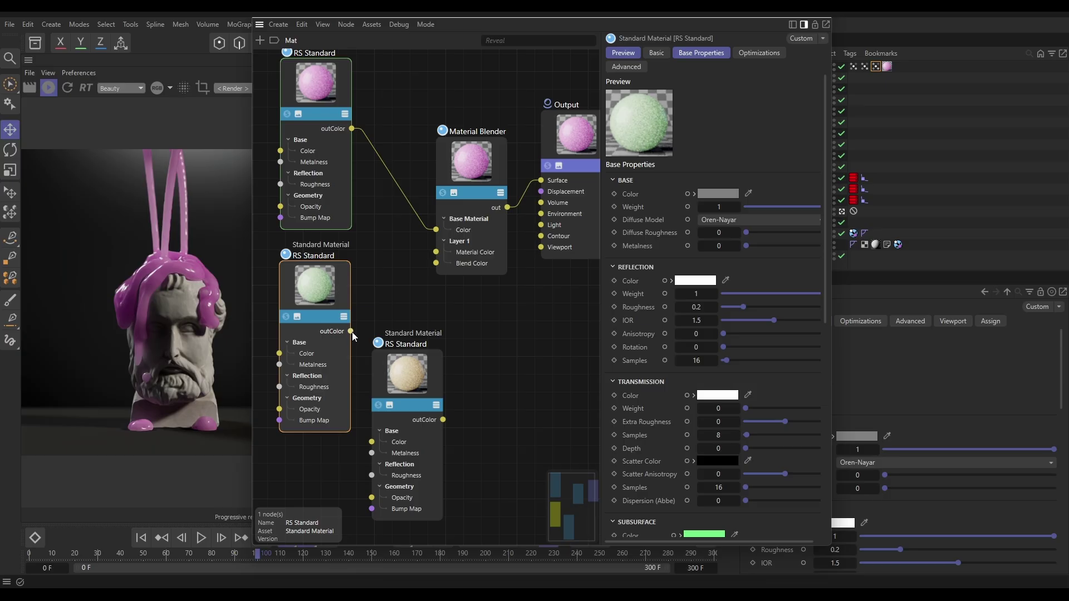
{"action": "left_click_drag", "start_coordinate": [352, 332], "coordinate": [459, 252]}
{"action": "left_click", "coordinate": [466, 163]}
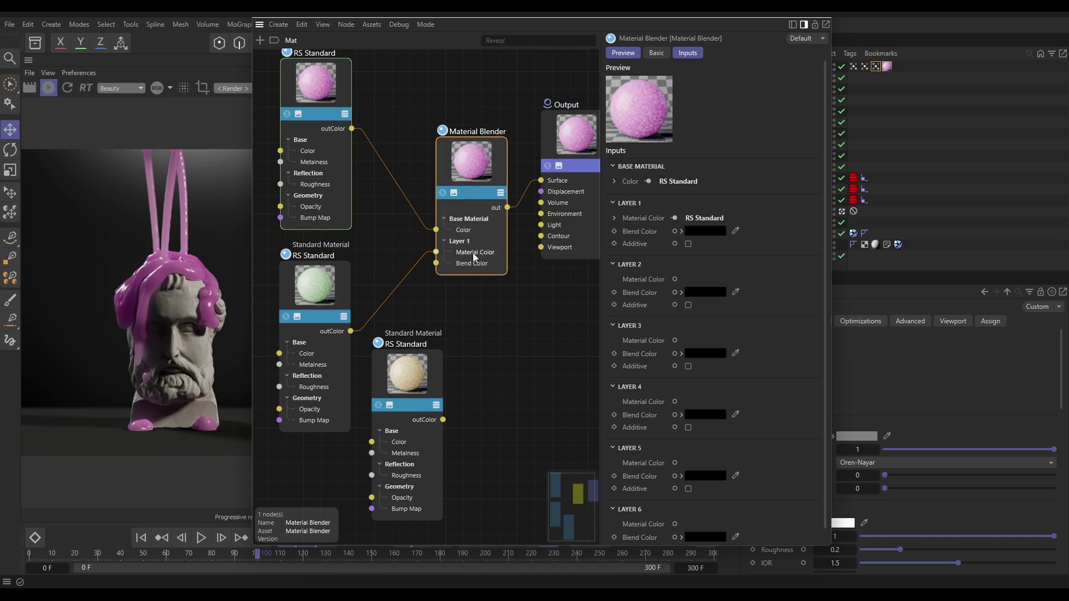
{"action": "left_click", "coordinate": [696, 229]}
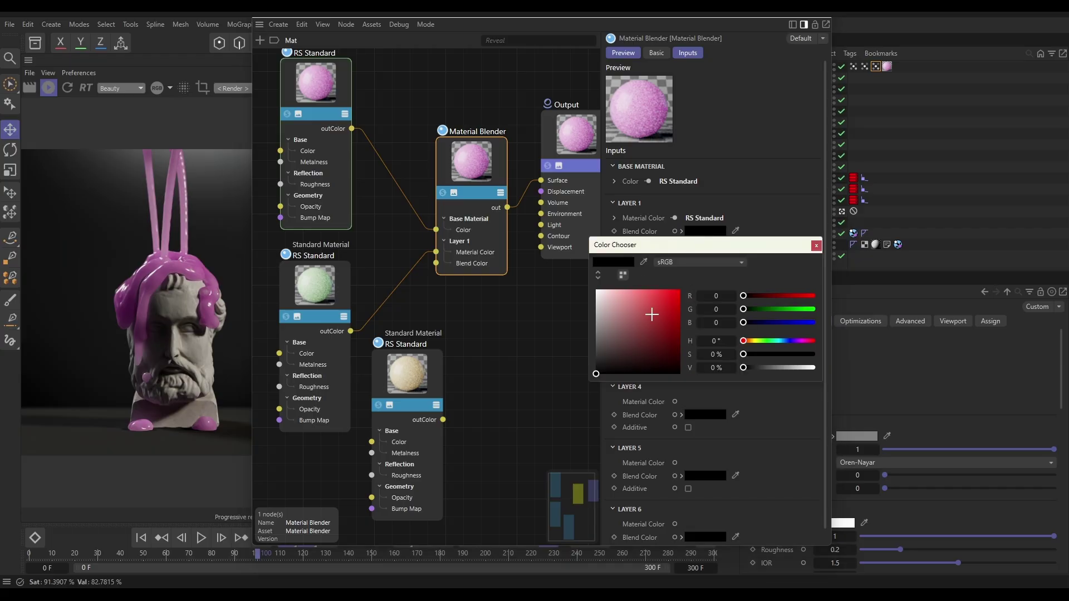
{"action": "left_click", "coordinate": [609, 342]}
{"action": "left_click_drag", "start_coordinate": [609, 343], "coordinate": [558, 293]}
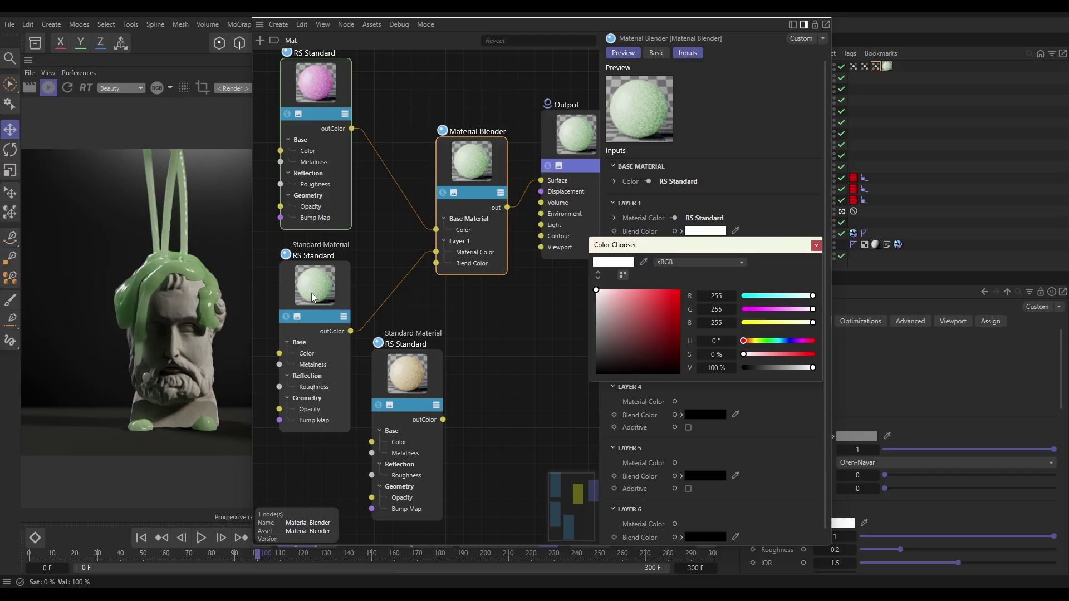
{"action": "key", "text": "ctrl+z"}
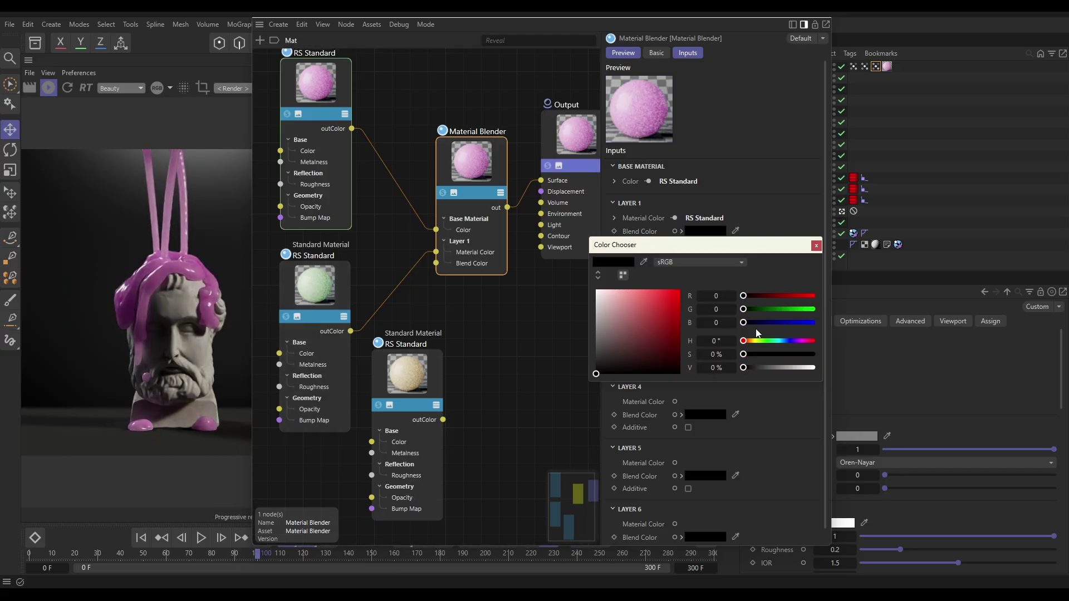
{"action": "left_click", "coordinate": [816, 246]}
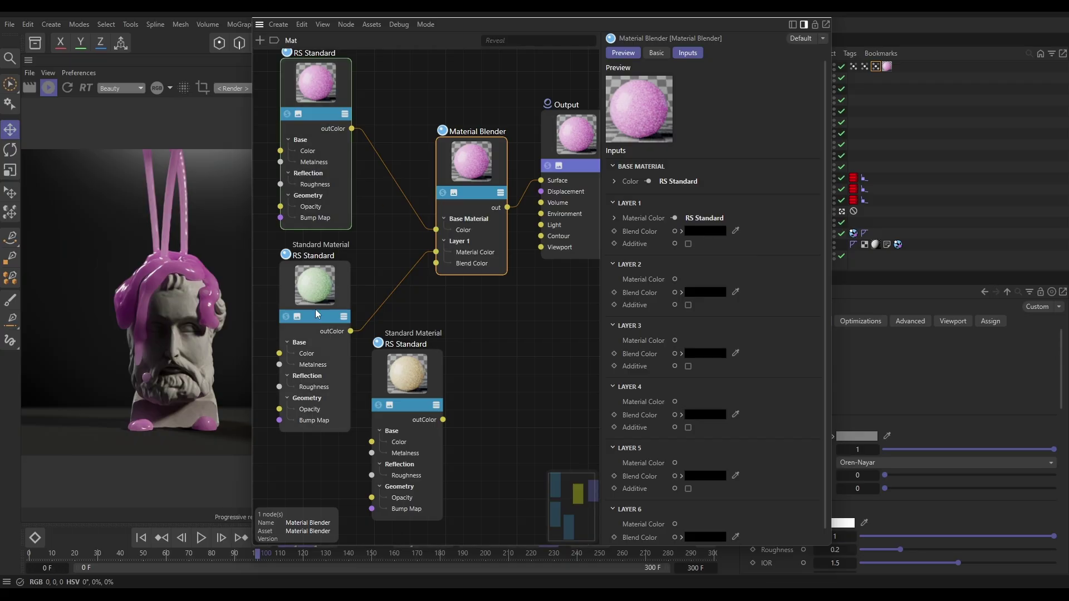
{"action": "left_click_drag", "start_coordinate": [326, 283], "coordinate": [316, 296]}
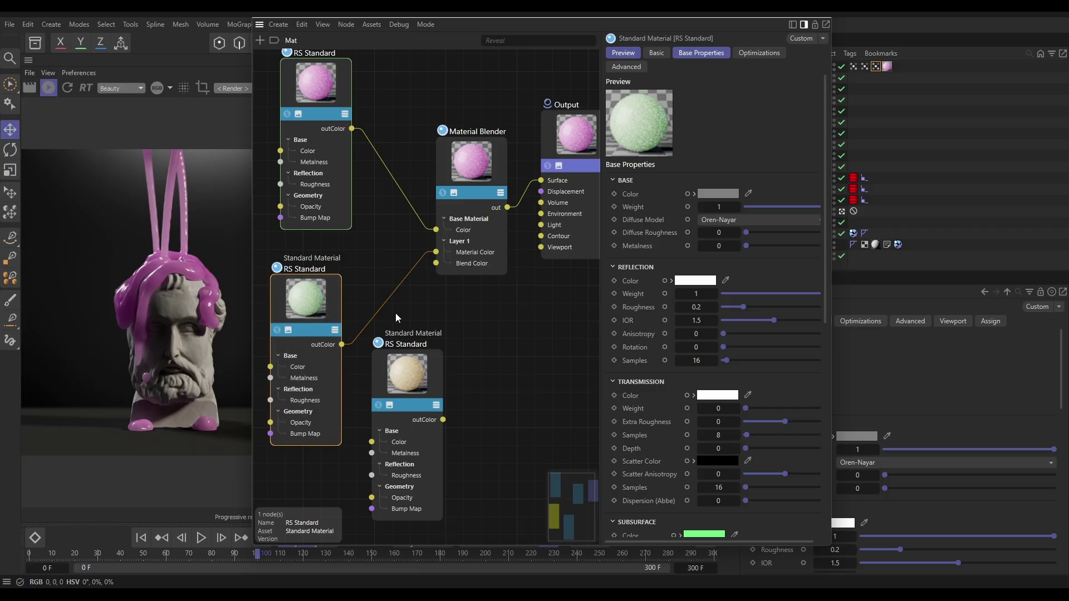
Add a Vertex Attribute node via a Shift+C search for 'vertex', moving the peach node lower
{"action": "left_click_drag", "start_coordinate": [402, 355], "coordinate": [405, 394]}
{"action": "left_click", "coordinate": [429, 319]}
{"action": "key", "text": "shift+c"}
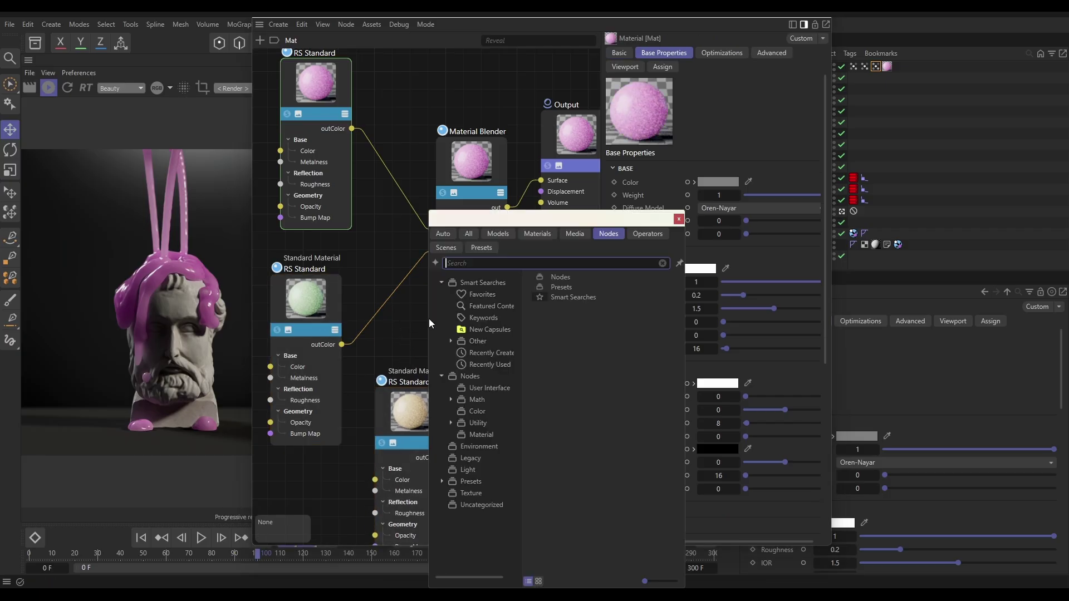
{"action": "type", "text": "ver"}
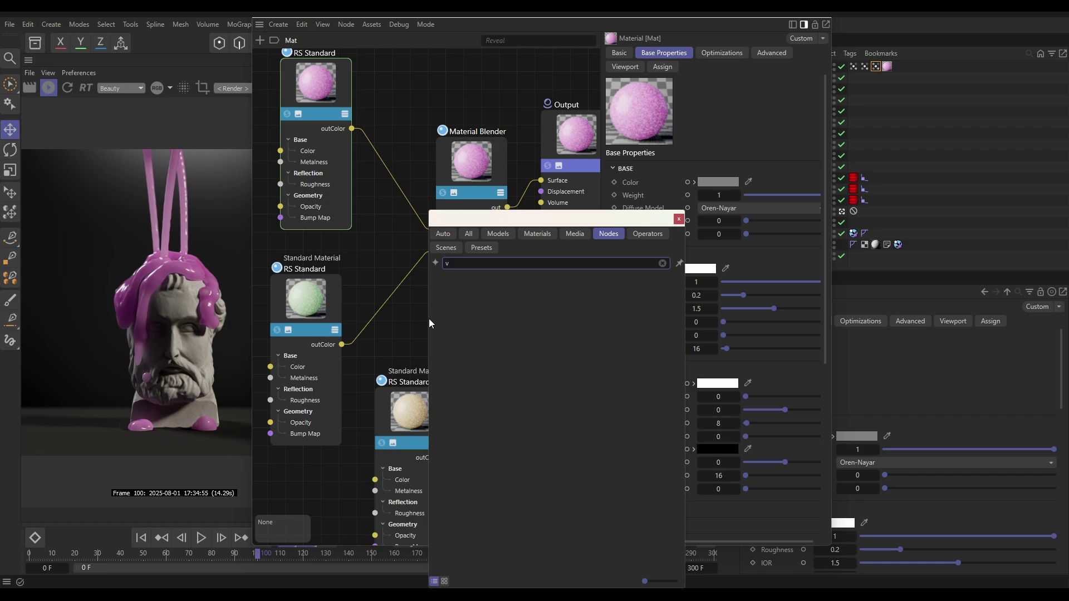
{"action": "type", "text": "tex"}
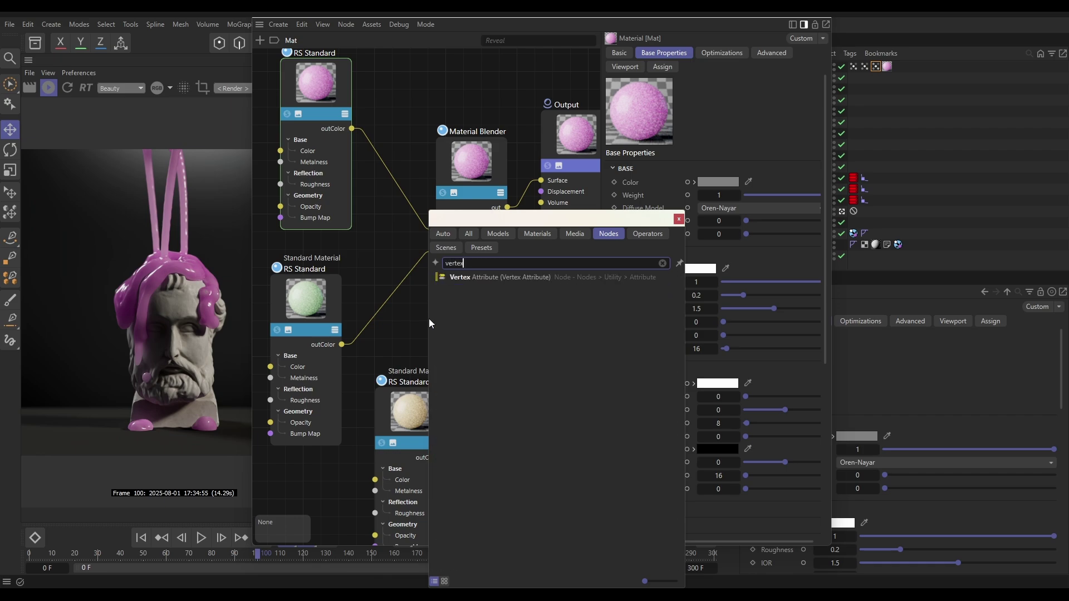
{"action": "left_click_drag", "start_coordinate": [505, 277], "coordinate": [425, 312]}
{"action": "left_click", "coordinate": [678, 218]}
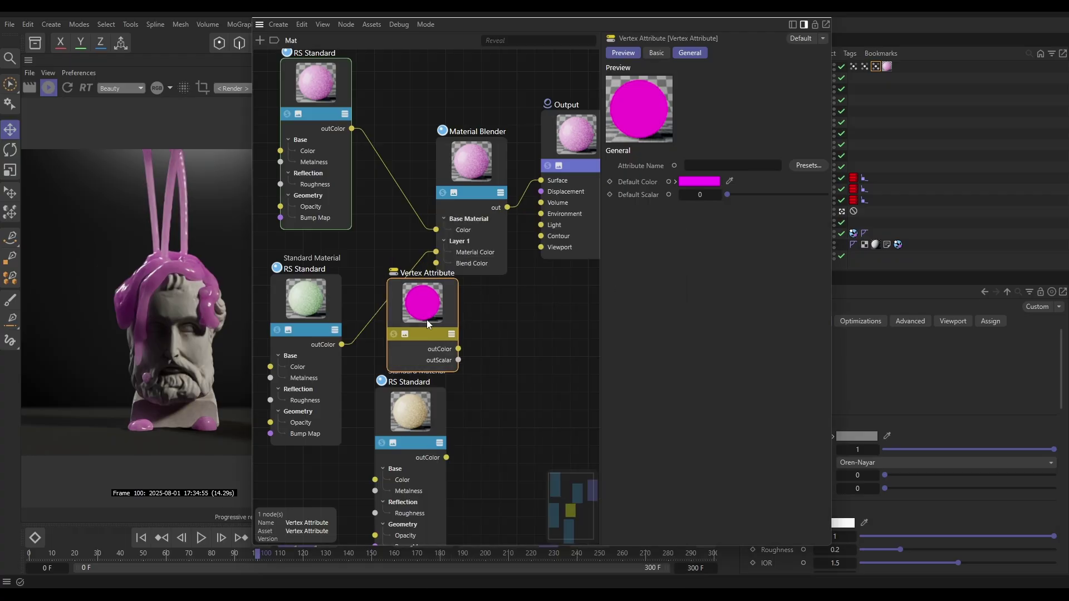
{"action": "left_click_drag", "start_coordinate": [415, 402], "coordinate": [422, 439]}
{"action": "left_click", "coordinate": [420, 296]}
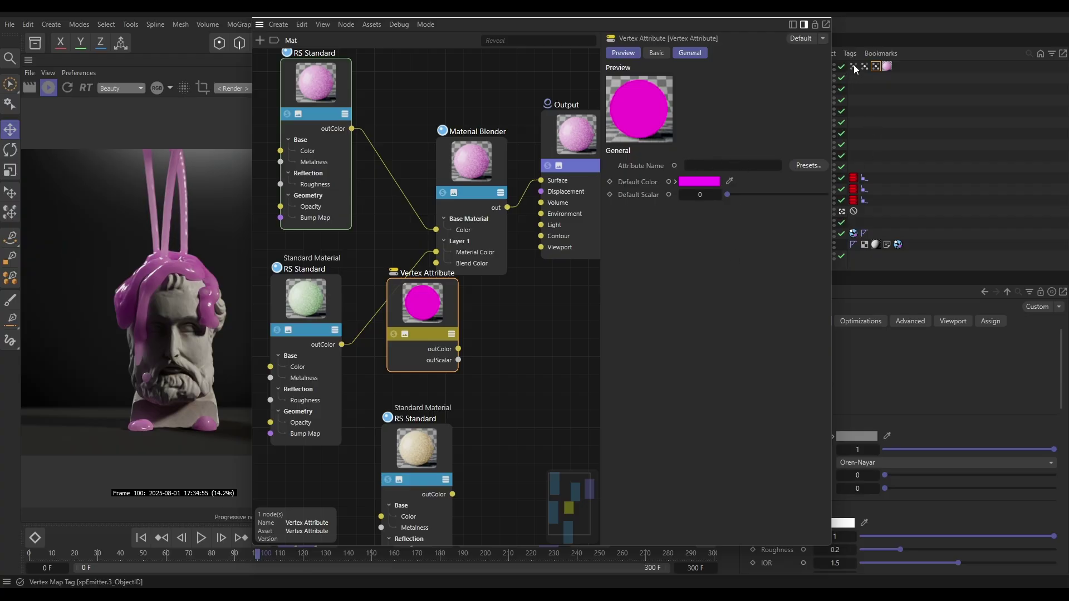
Point the Vertex Attribute at xpEmitter.3_ObjectID, solo-preview it, and rearrange the nodes
{"action": "left_click_drag", "start_coordinate": [854, 66], "coordinate": [746, 165]}
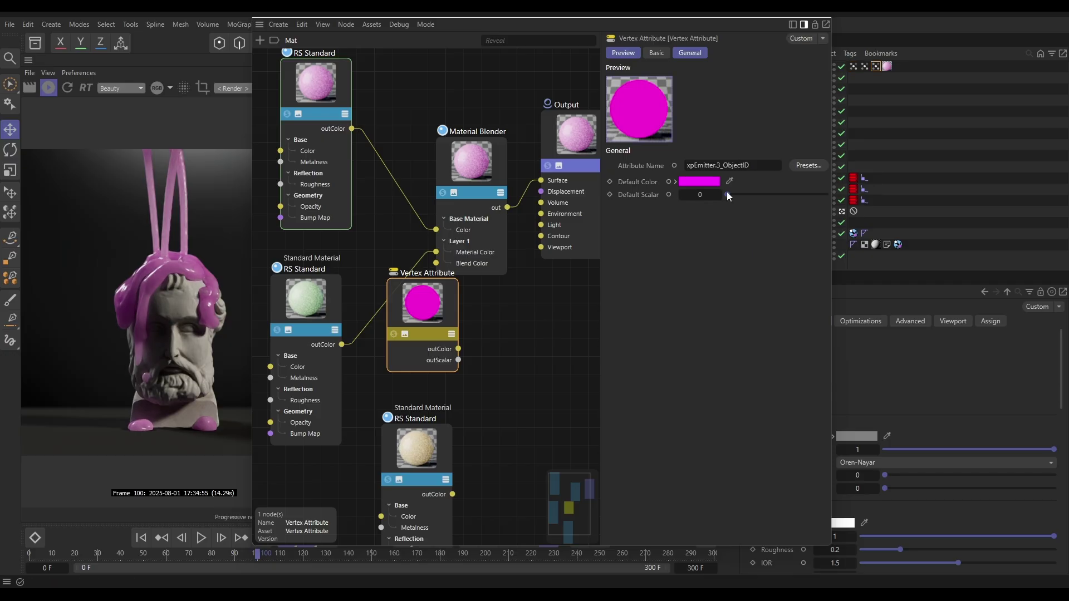
{"action": "left_click_drag", "start_coordinate": [434, 317], "coordinate": [427, 326]}
{"action": "left_click", "coordinate": [387, 342]}
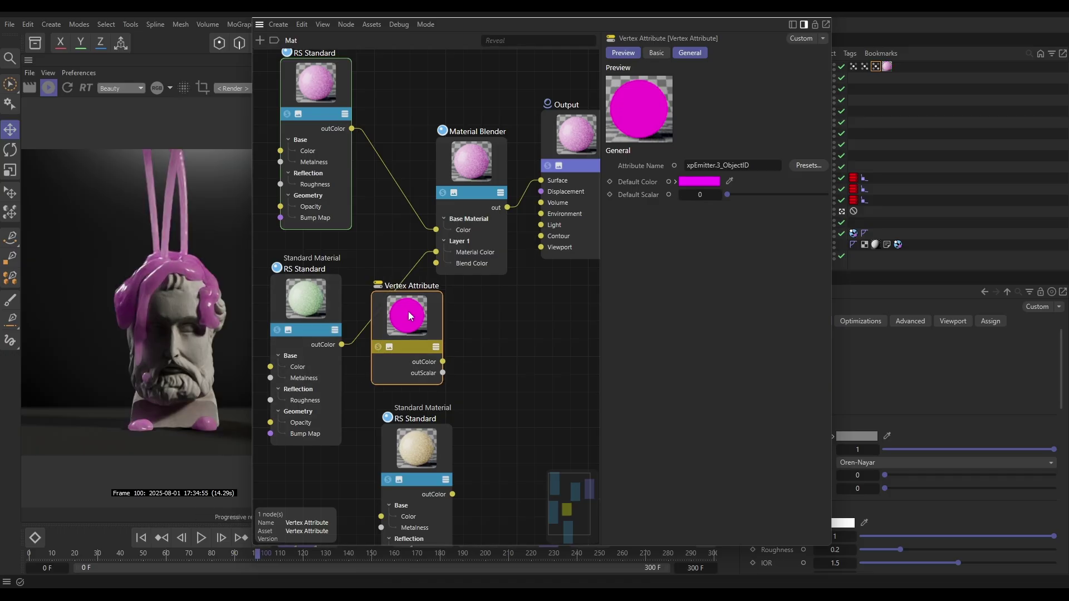
{"action": "left_click_drag", "start_coordinate": [404, 333], "coordinate": [436, 262]}
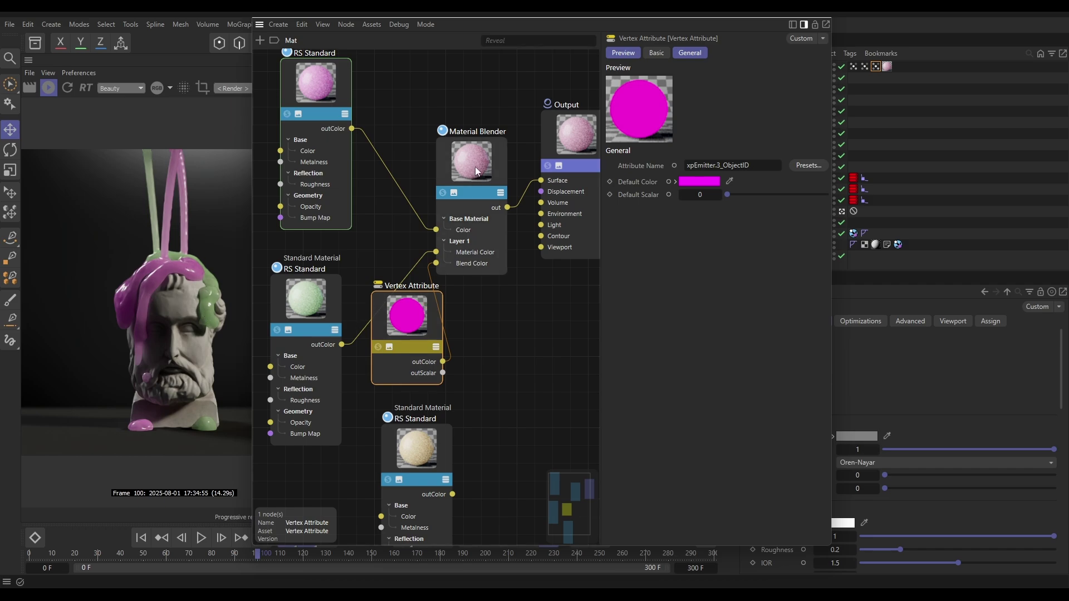
{"action": "left_click_drag", "start_coordinate": [476, 164], "coordinate": [497, 170]}
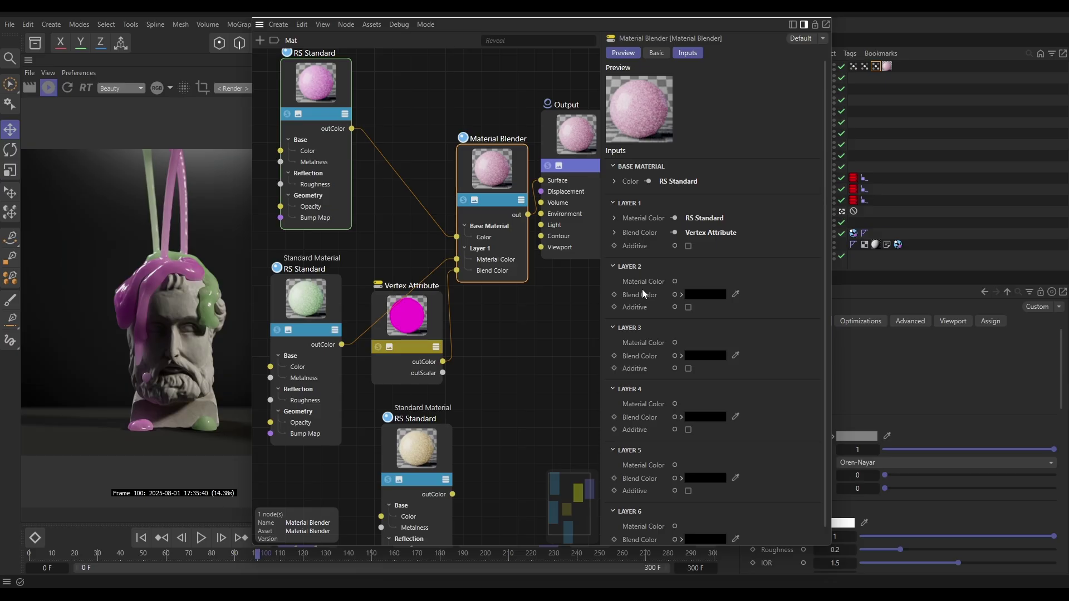
Add Layer 2 with the peach material, blended by a Vertex Attribute reading xpEmitter.2_ObjectID
{"action": "left_click", "coordinate": [674, 282]}
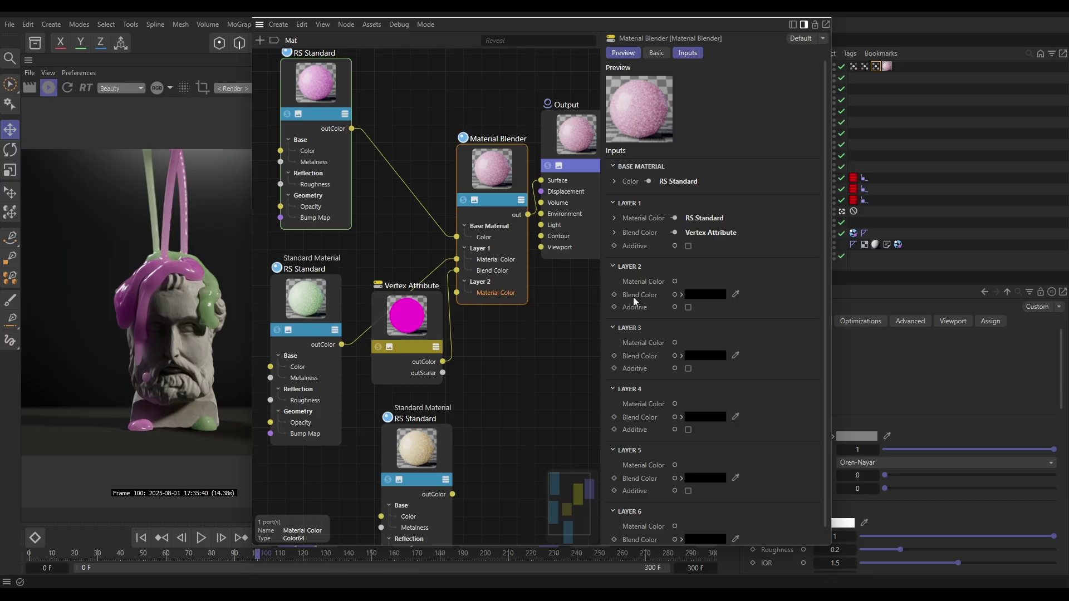
{"action": "left_click", "coordinate": [675, 294]}
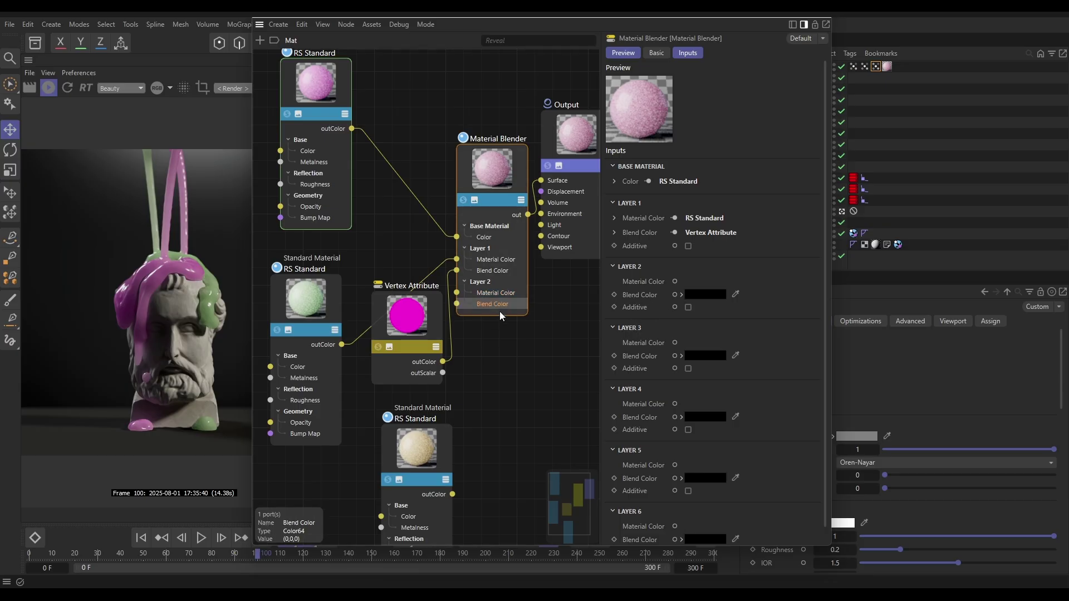
{"action": "left_click_drag", "start_coordinate": [487, 312], "coordinate": [495, 321]}
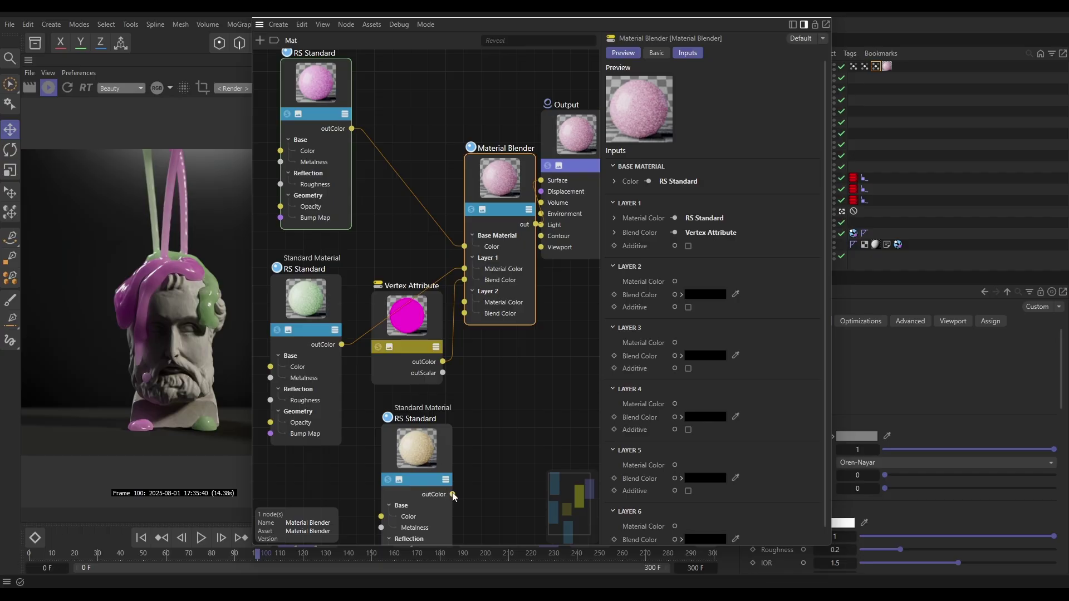
{"action": "left_click_drag", "start_coordinate": [452, 494], "coordinate": [397, 296]}
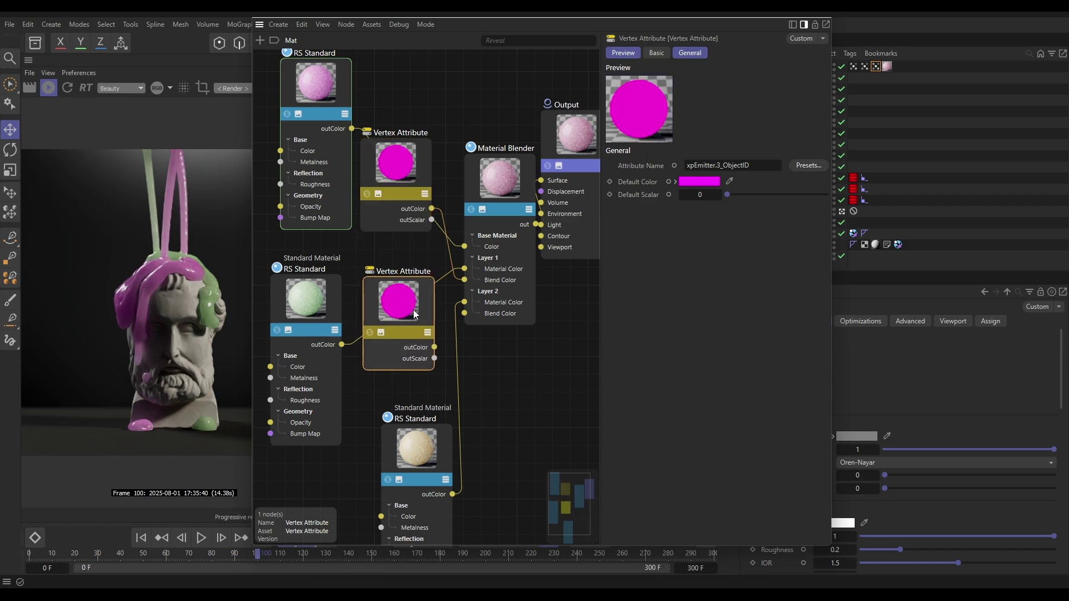
{"action": "left_click_drag", "start_coordinate": [863, 66], "coordinate": [726, 166]}
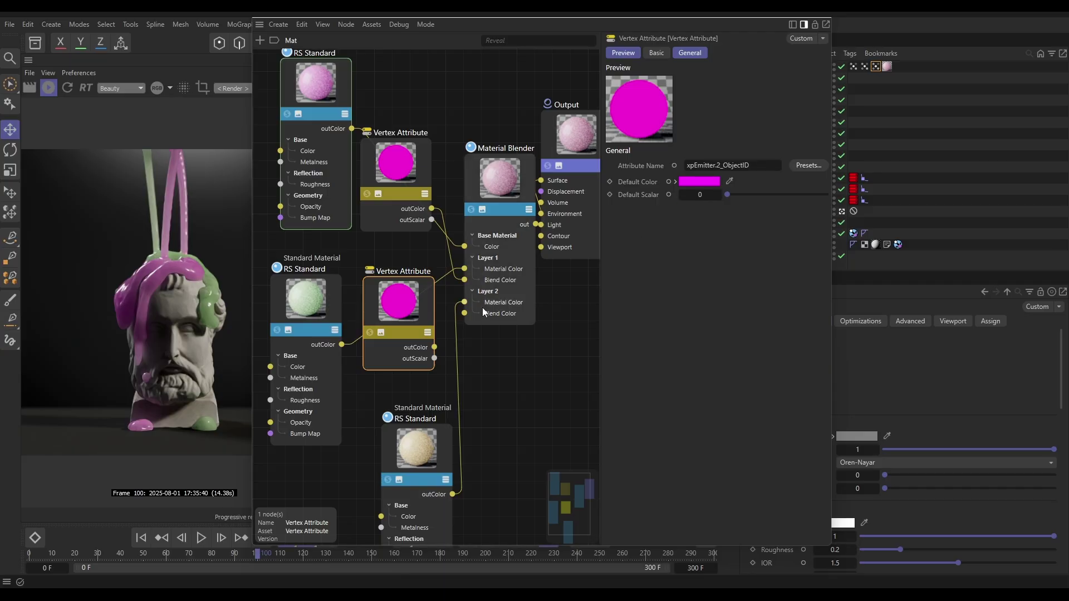
{"action": "left_click_drag", "start_coordinate": [435, 348], "coordinate": [468, 314]}
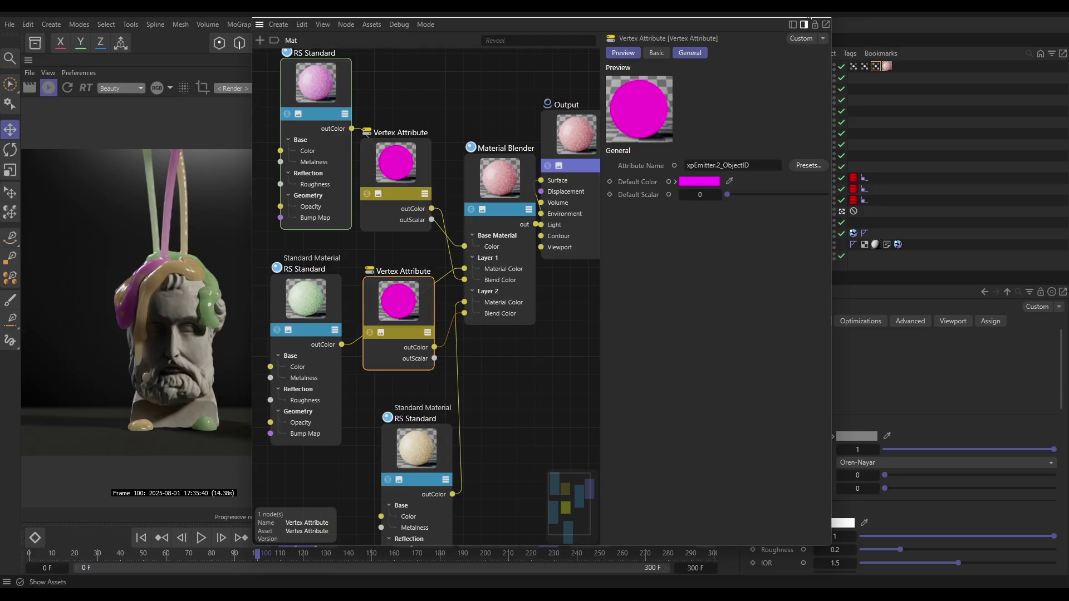
Close the node editor, widen the Redshift render view, and jump to frame 148
{"action": "left_click", "coordinate": [826, 24]}
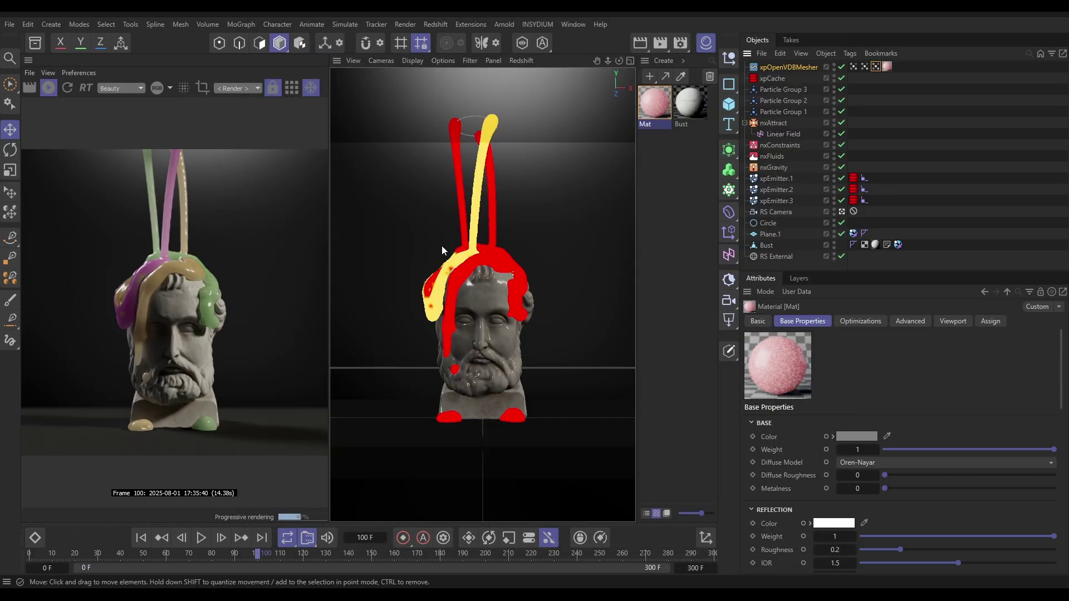
{"action": "left_click_drag", "start_coordinate": [331, 277], "coordinate": [518, 277]}
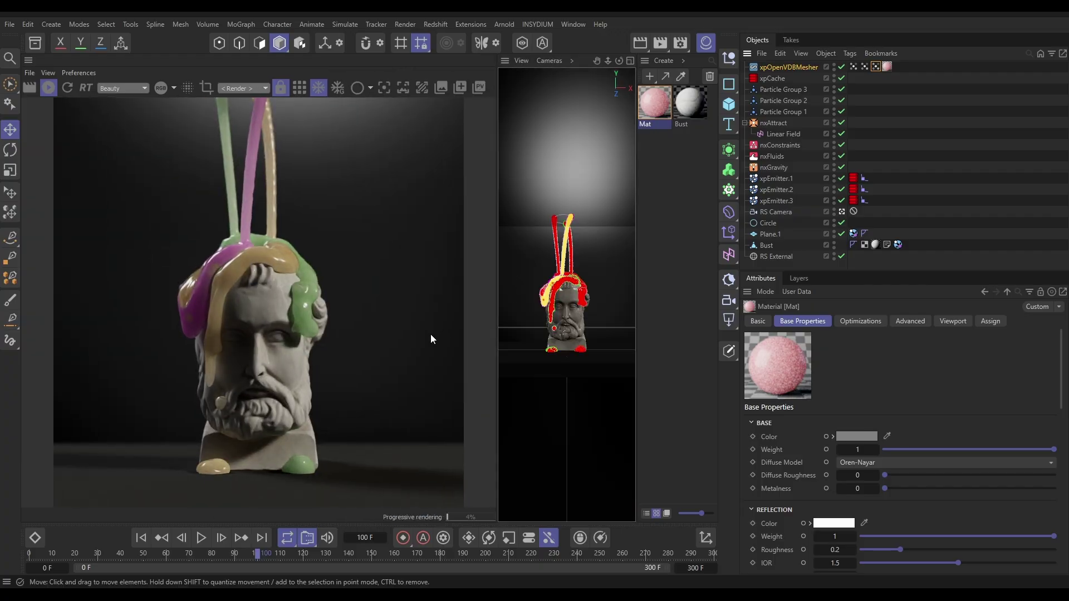
{"action": "left_click", "coordinate": [366, 551]}
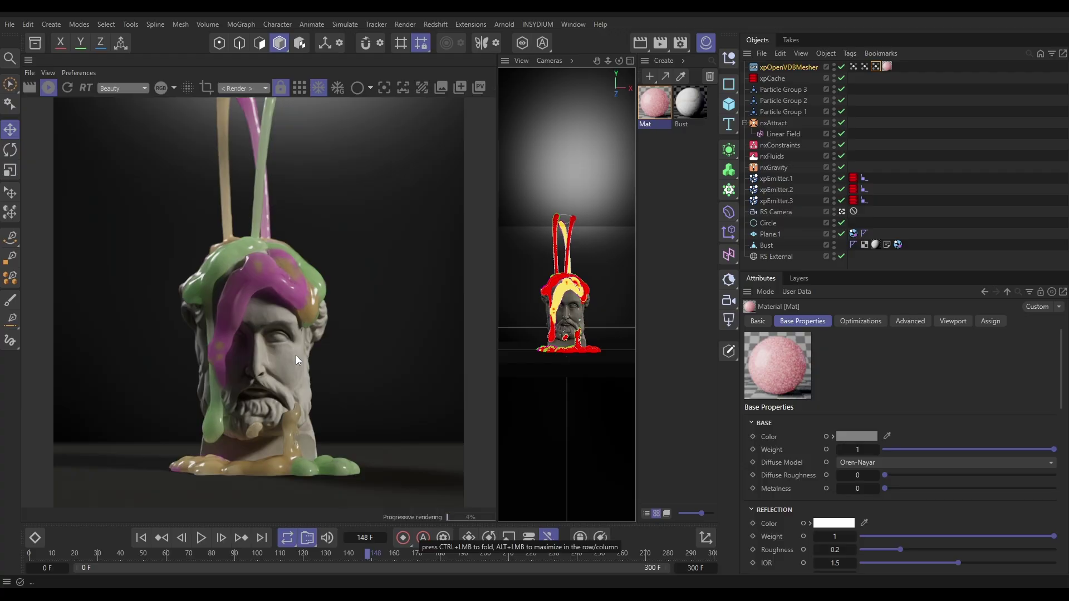